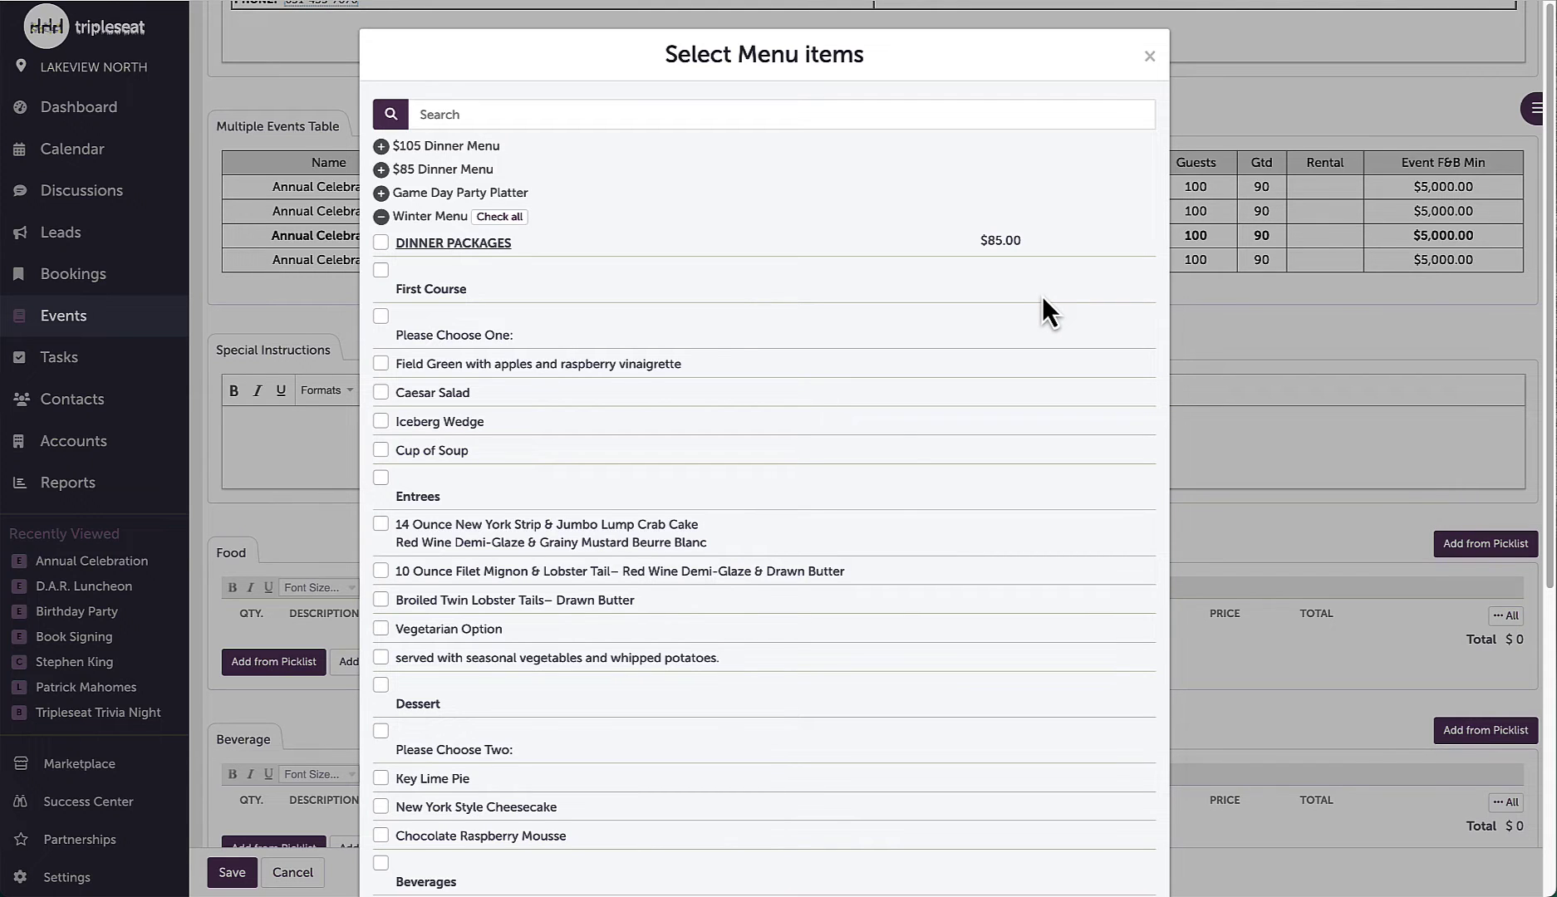
# - In Settings > Picklists, move Game Day Party Platter below Bar Packages
pyautogui.click(1150, 58)
pyautogui.click(49, 877)
pyautogui.scroll(-5, 480, 716)
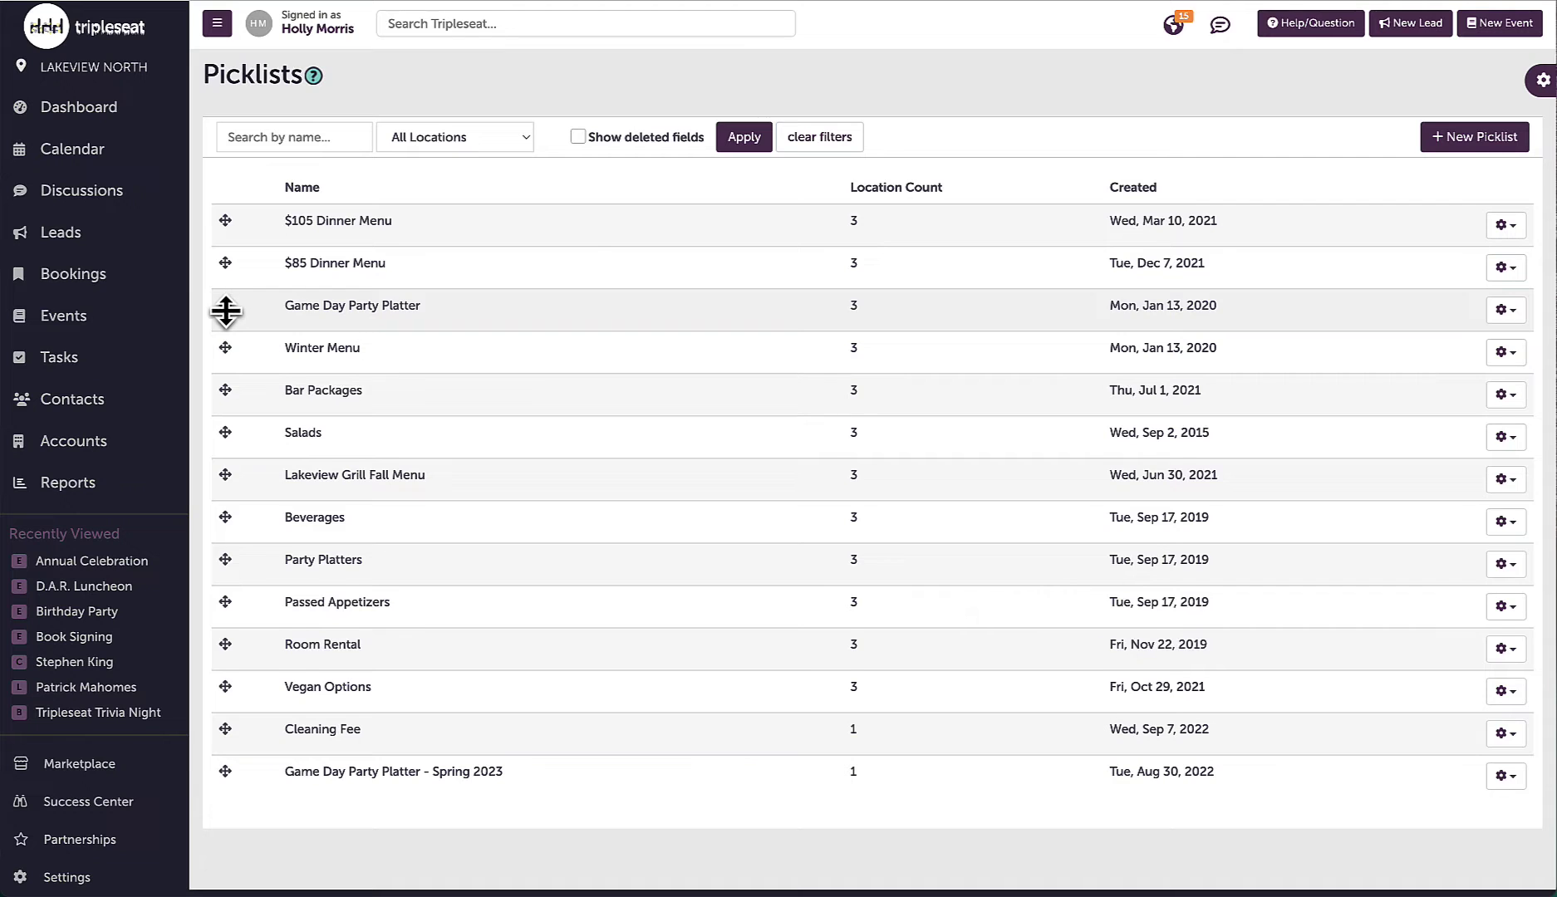
pyautogui.moveTo(226, 306); pyautogui.dragTo(209, 409)
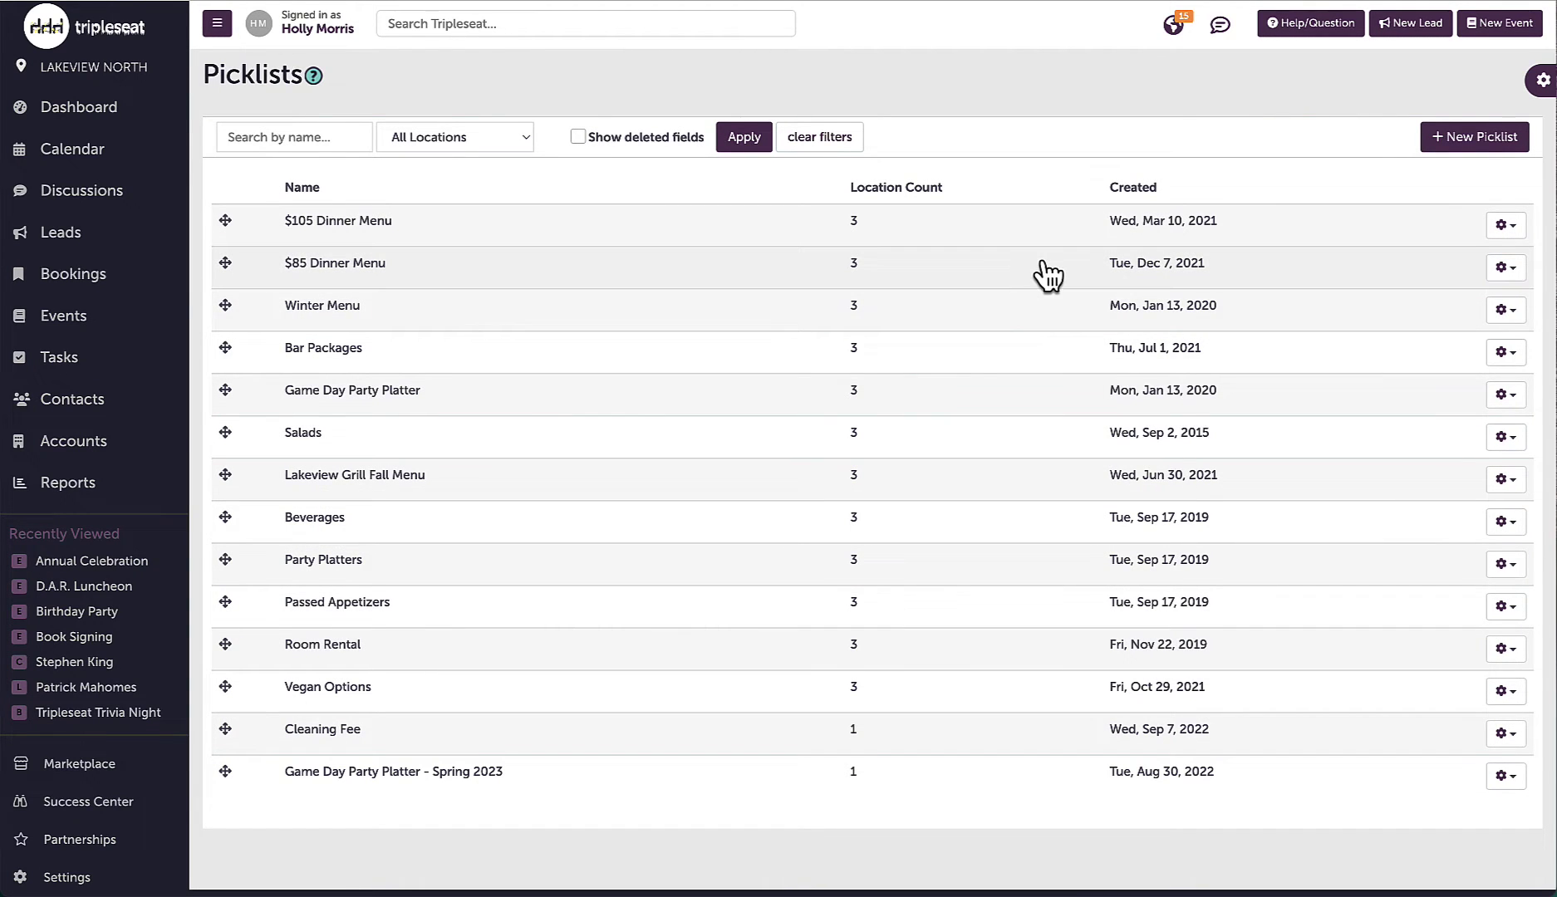
# - In the $85 Dinner Menu, replace the Field Greens Salad's apples and raspberry vinaigrette with 'Carrots, Balsamic'
pyautogui.click(1504, 268)
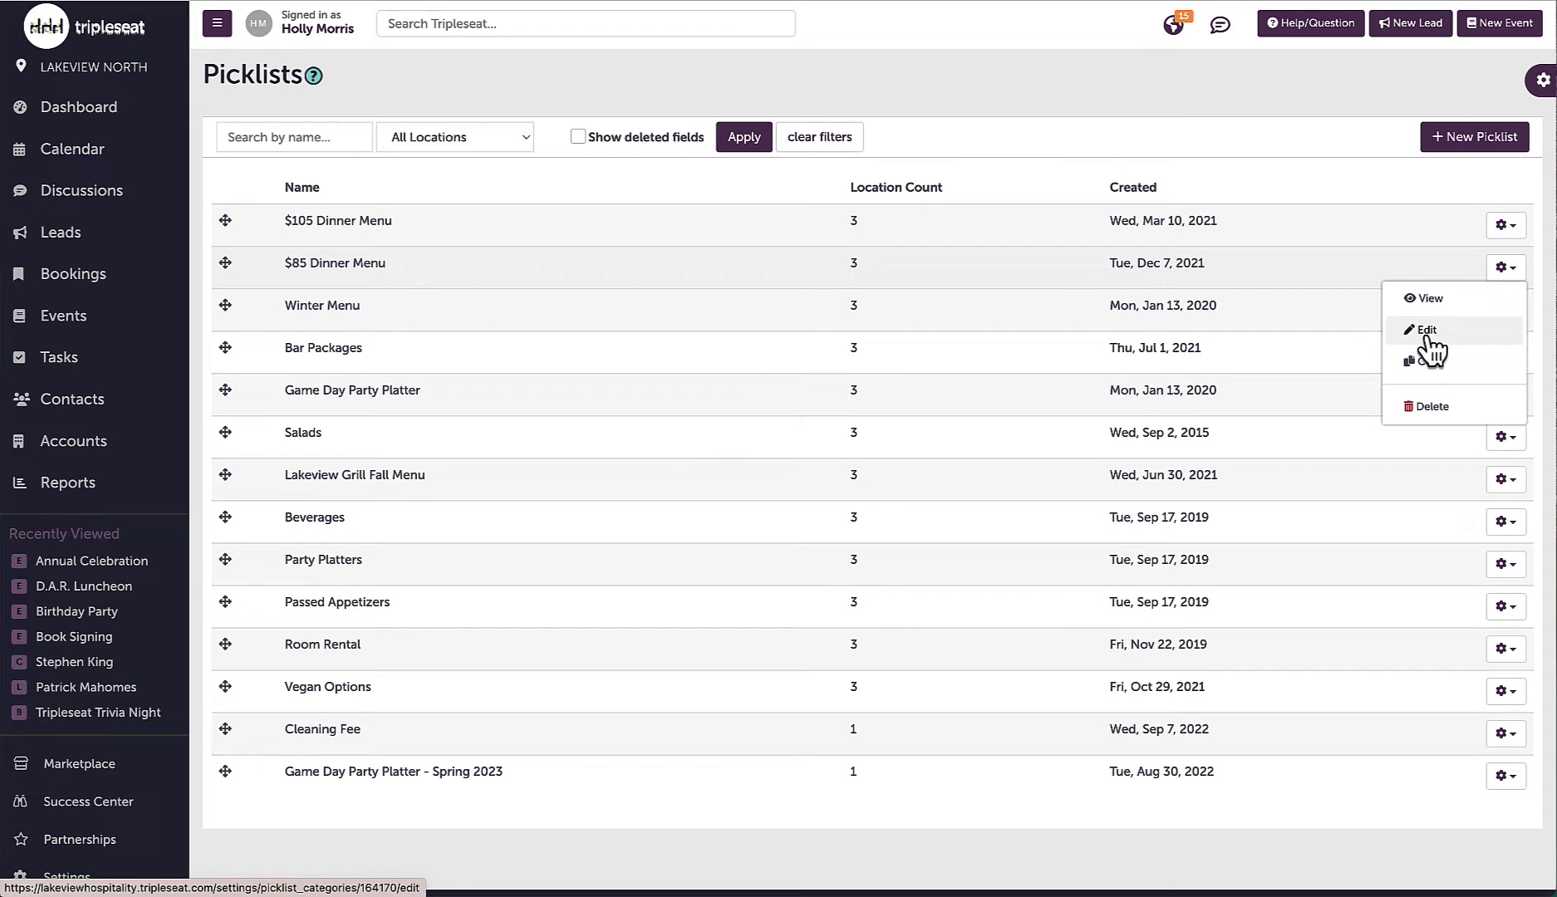
pyautogui.click(996, 342)
pyautogui.click(379, 274)
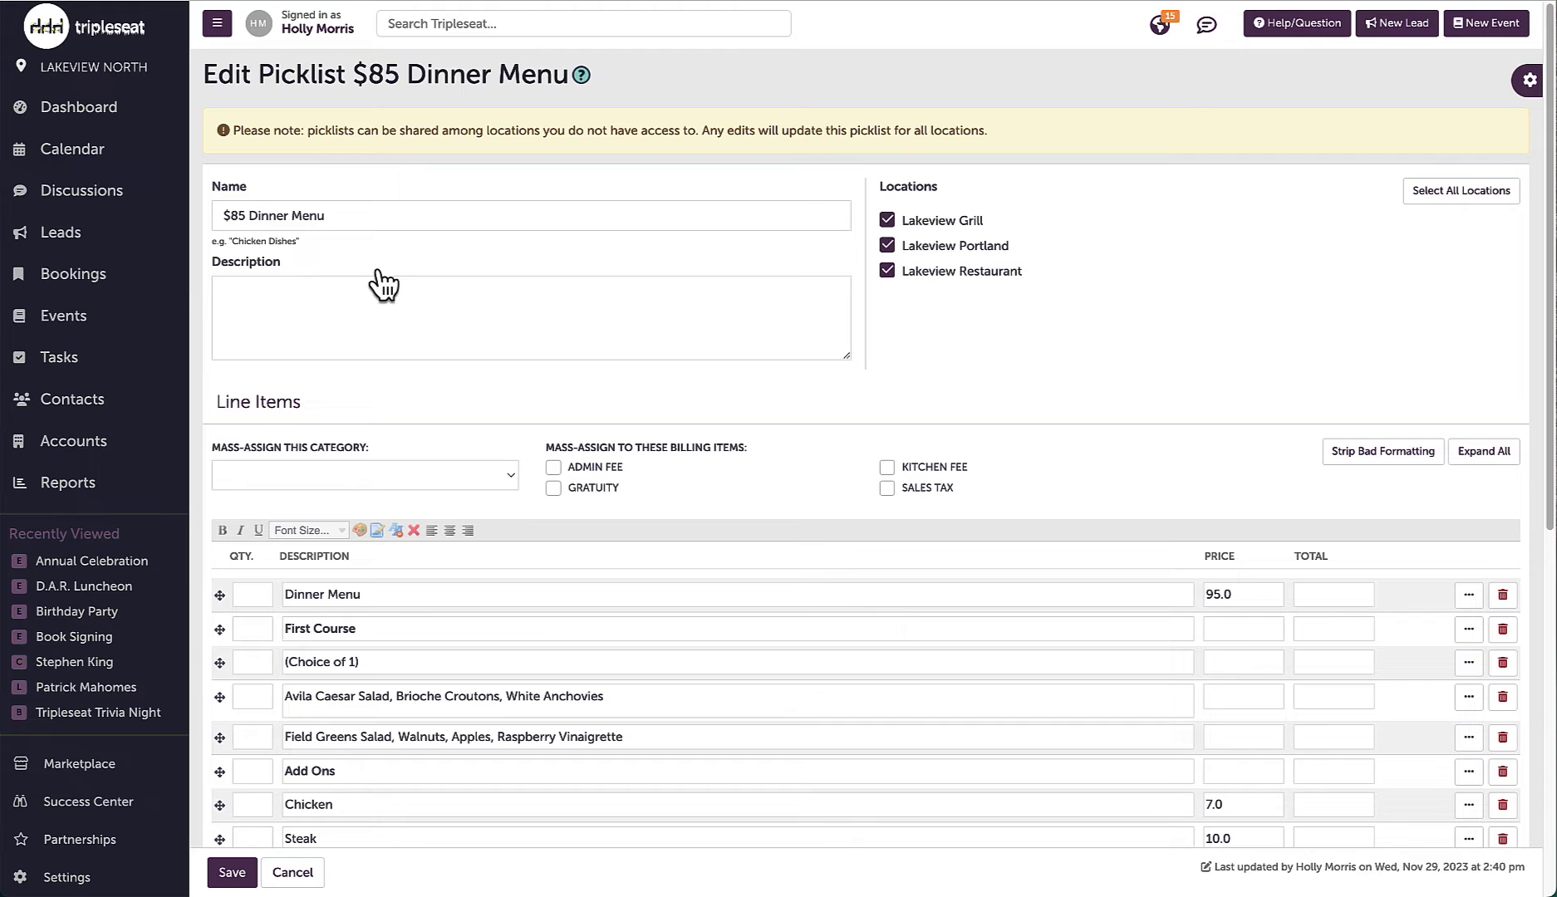
pyautogui.moveTo(639, 737); pyautogui.dragTo(449, 737)
pyautogui.press('BackSpace')
pyautogui.write('Carrots, Bals')
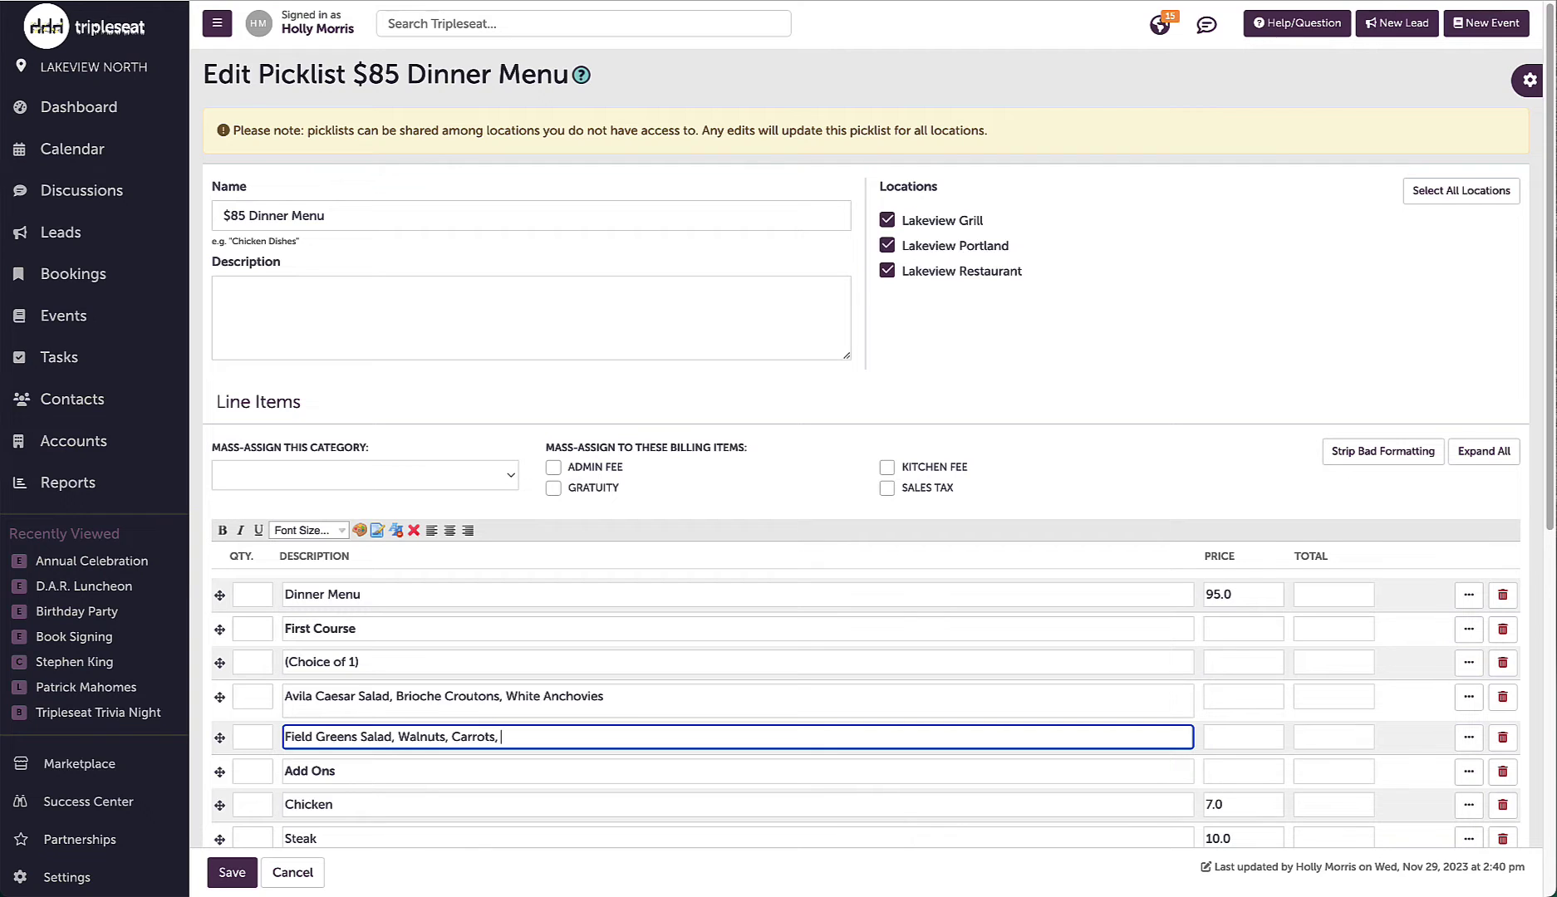
pyautogui.write('amic')
# - Save the $85 Dinner Menu edits and duplicate the Winter Menu picklist
pyautogui.click(226, 874)
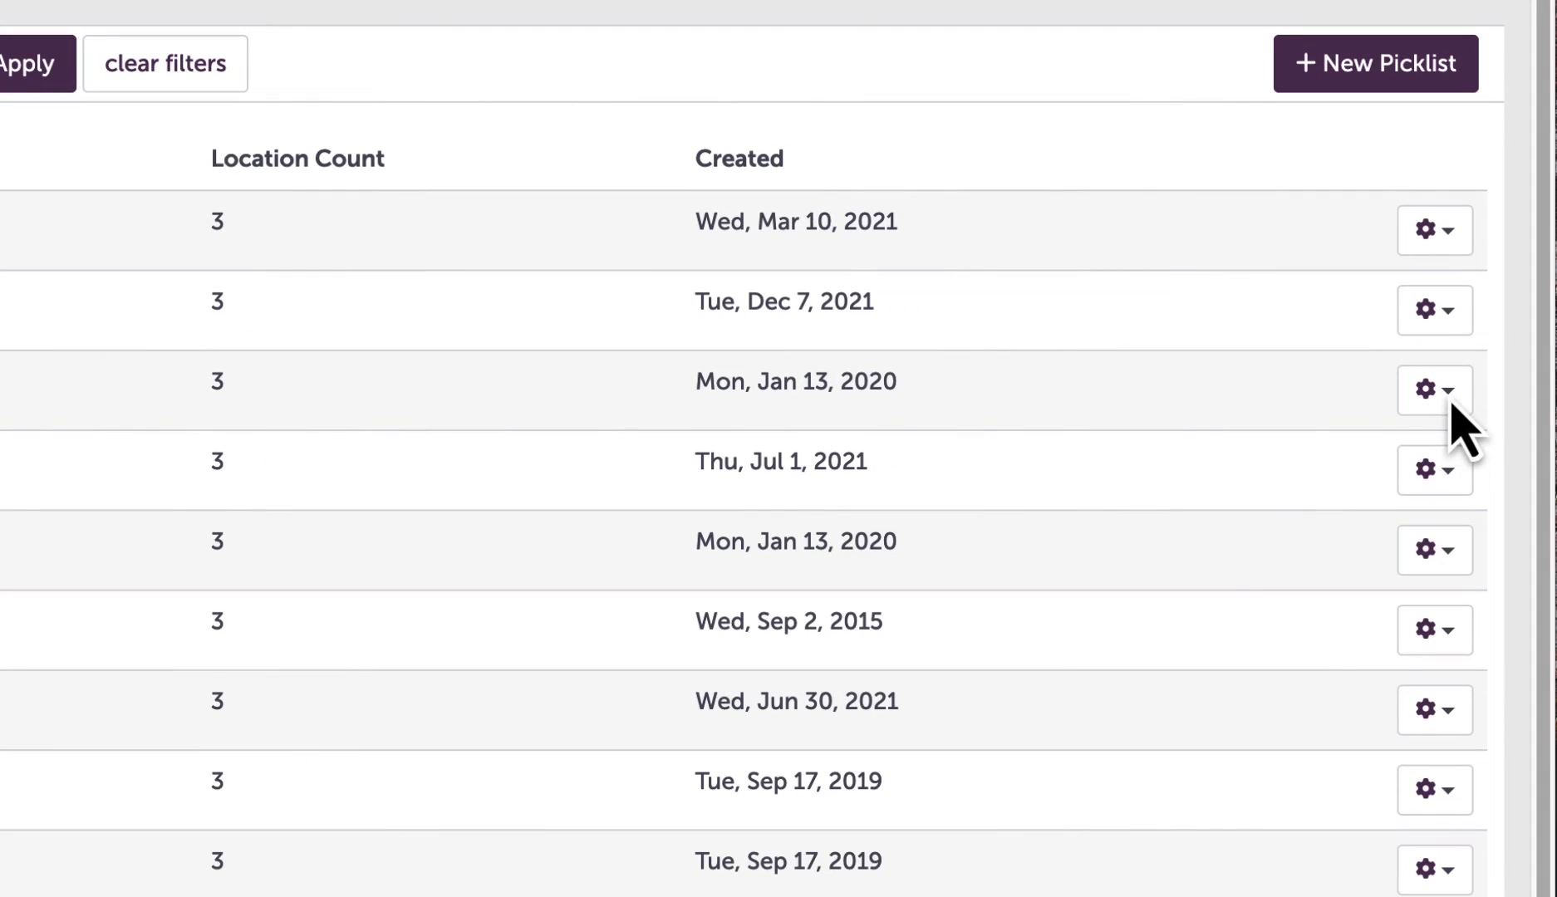
pyautogui.click(1451, 385)
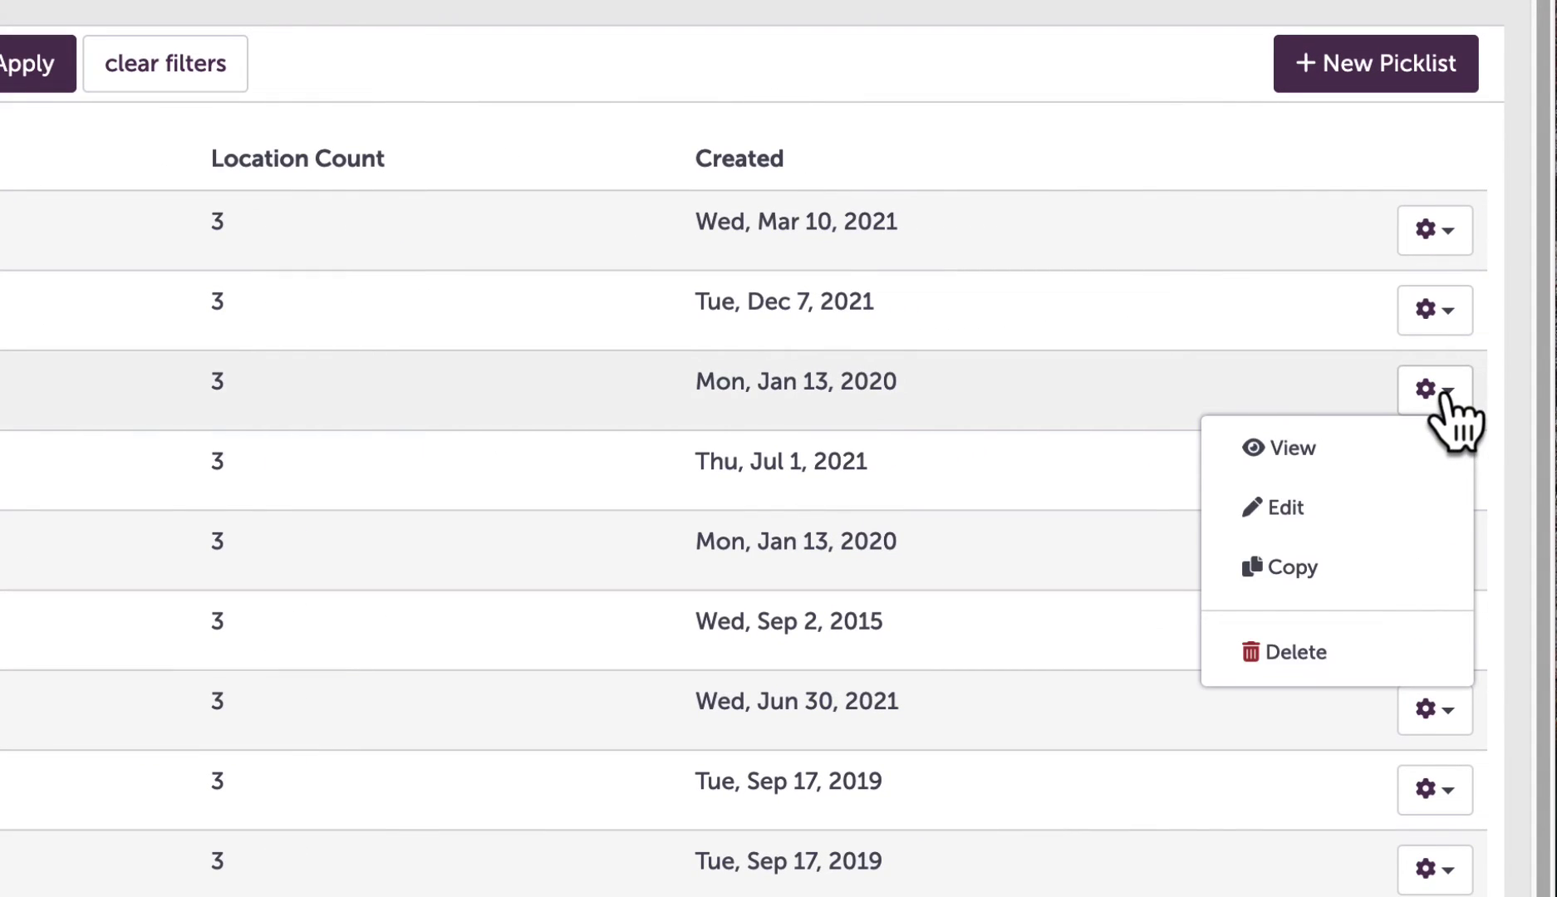
pyautogui.click(1367, 569)
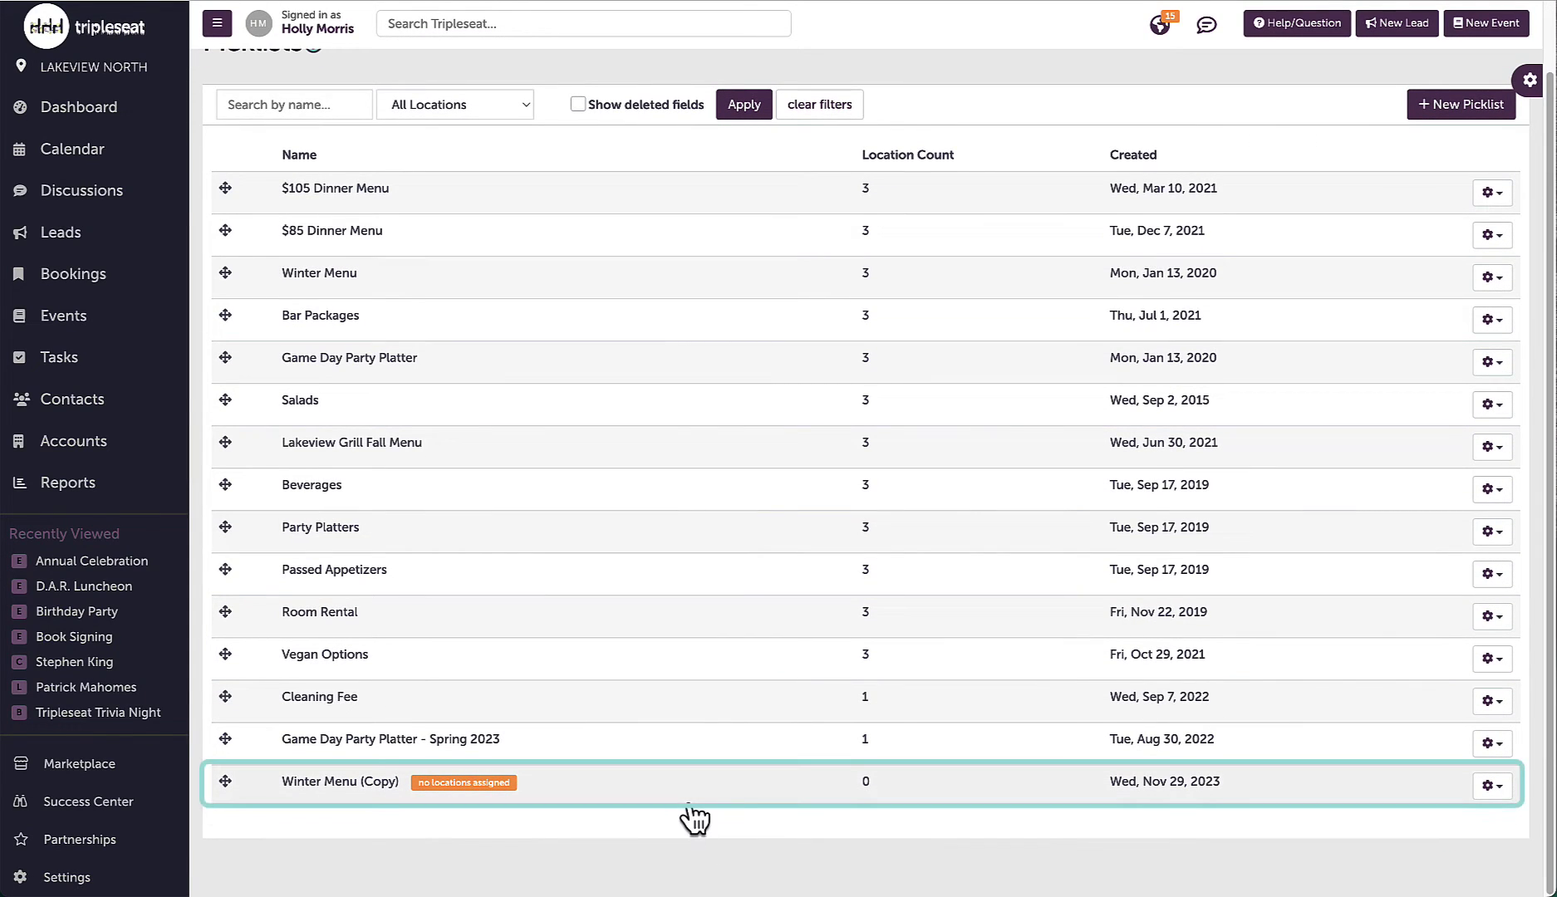
pyautogui.scroll(1, 747, 789)
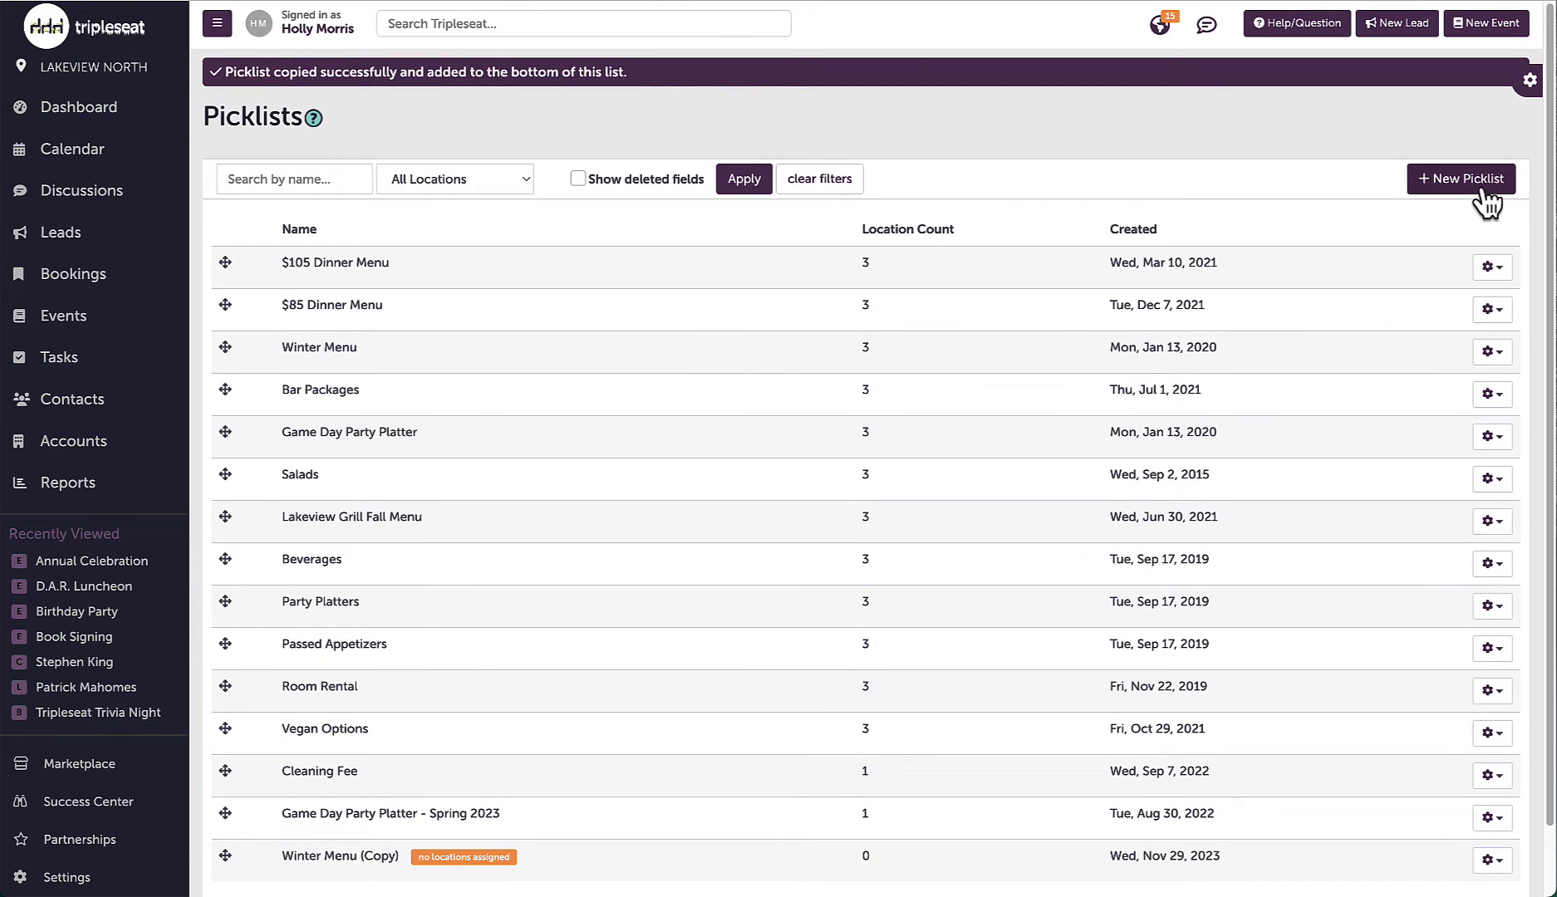
# - Create a '$95 Dinner Menu' picklist for Lakeview Grill, Lakeview Portland and Lakeview Restaurant
pyautogui.click(1476, 185)
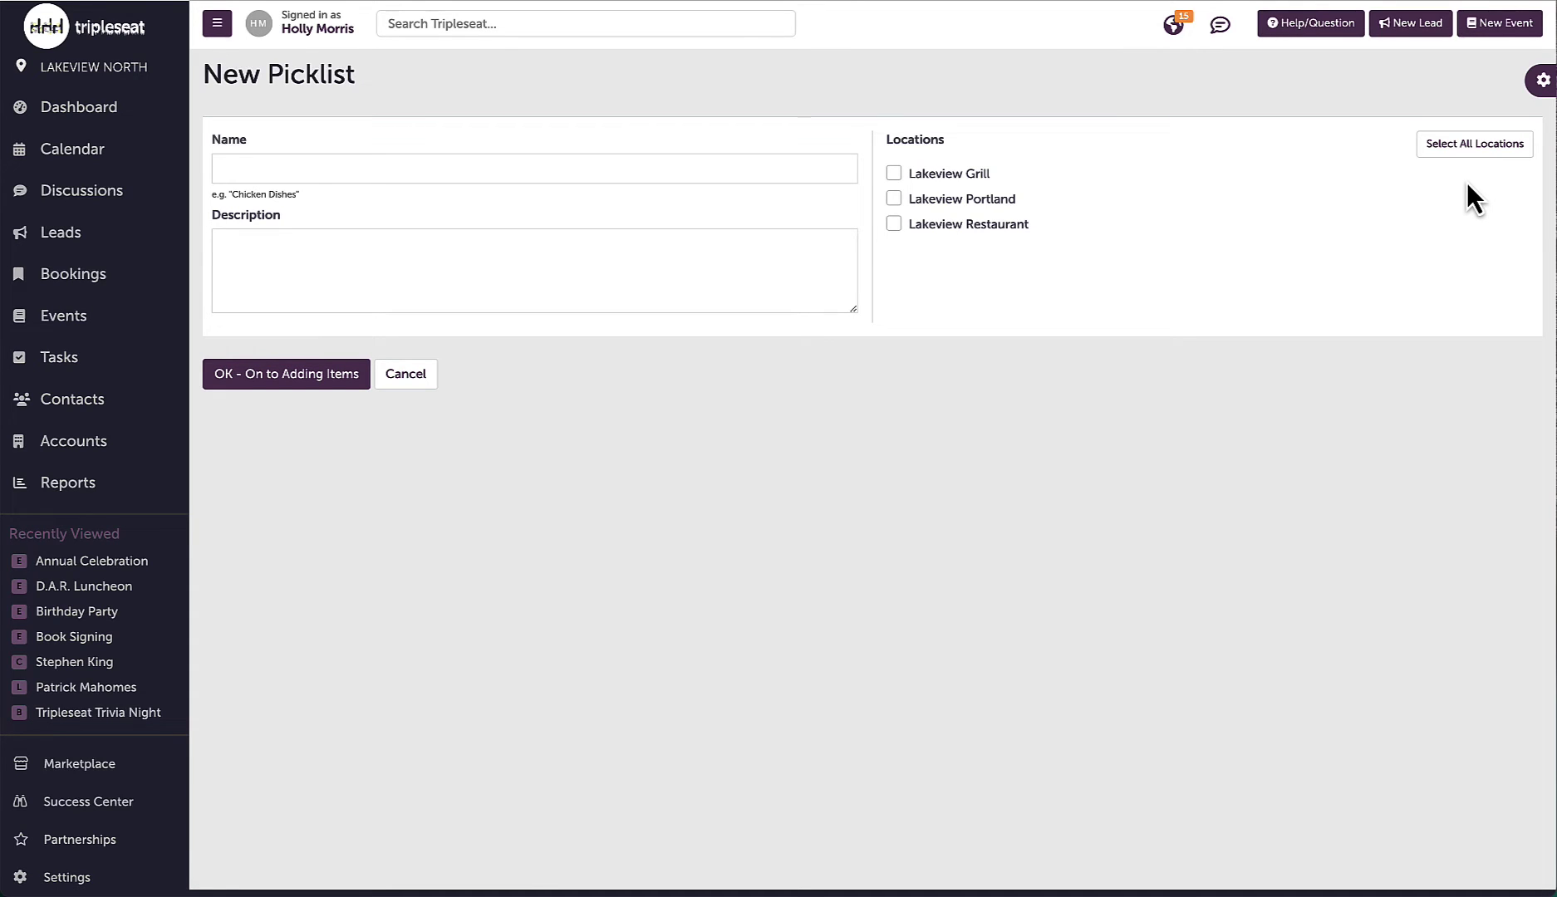
pyautogui.click(683, 161)
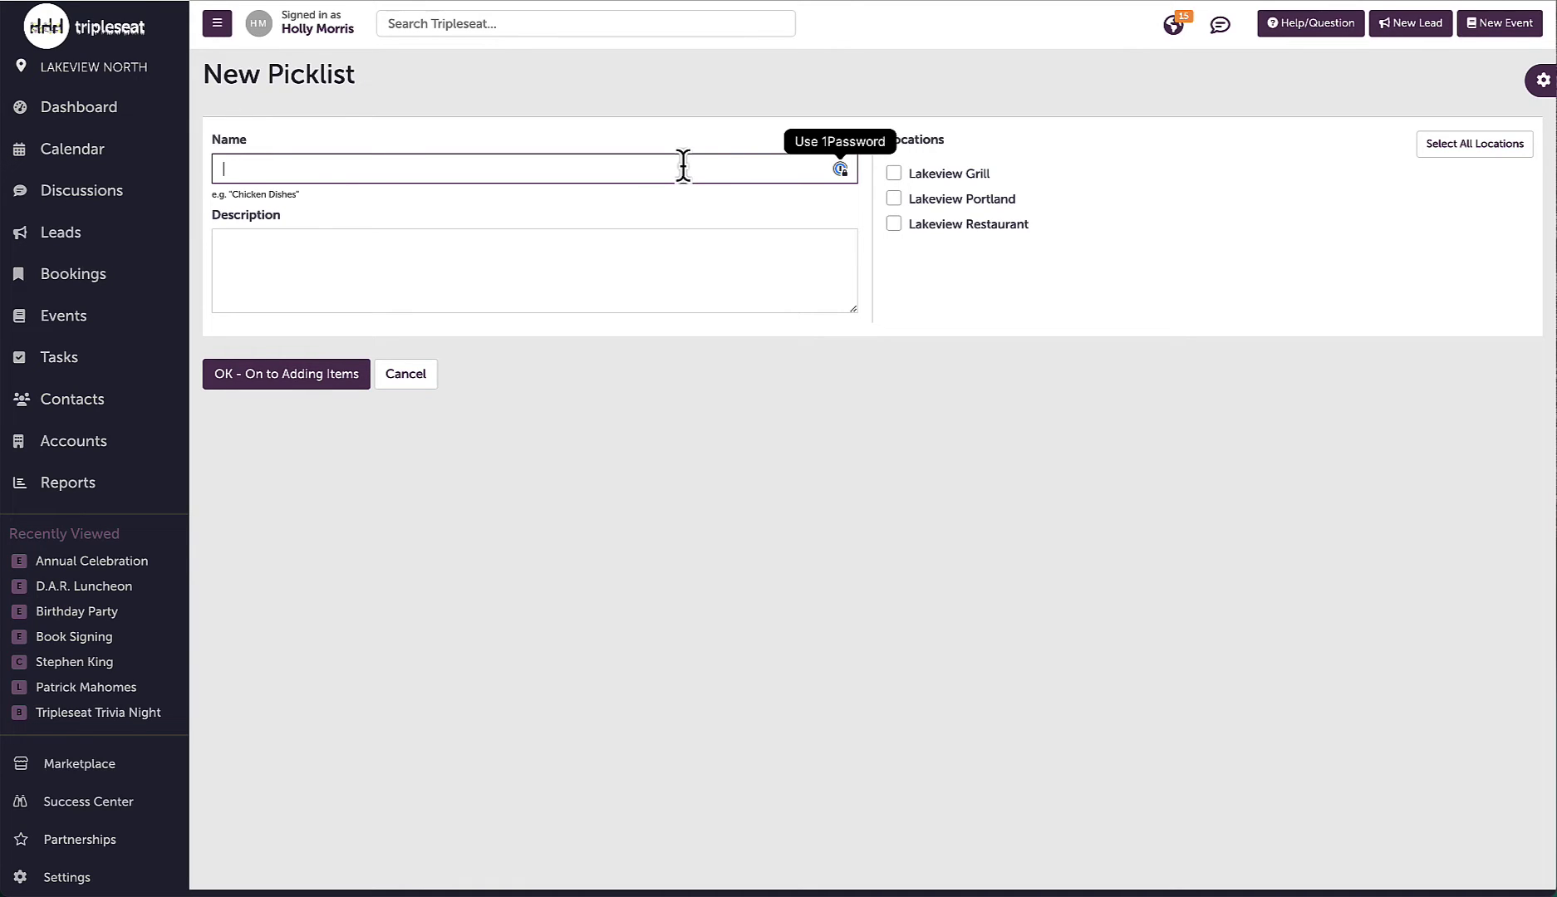
pyautogui.write('$95')
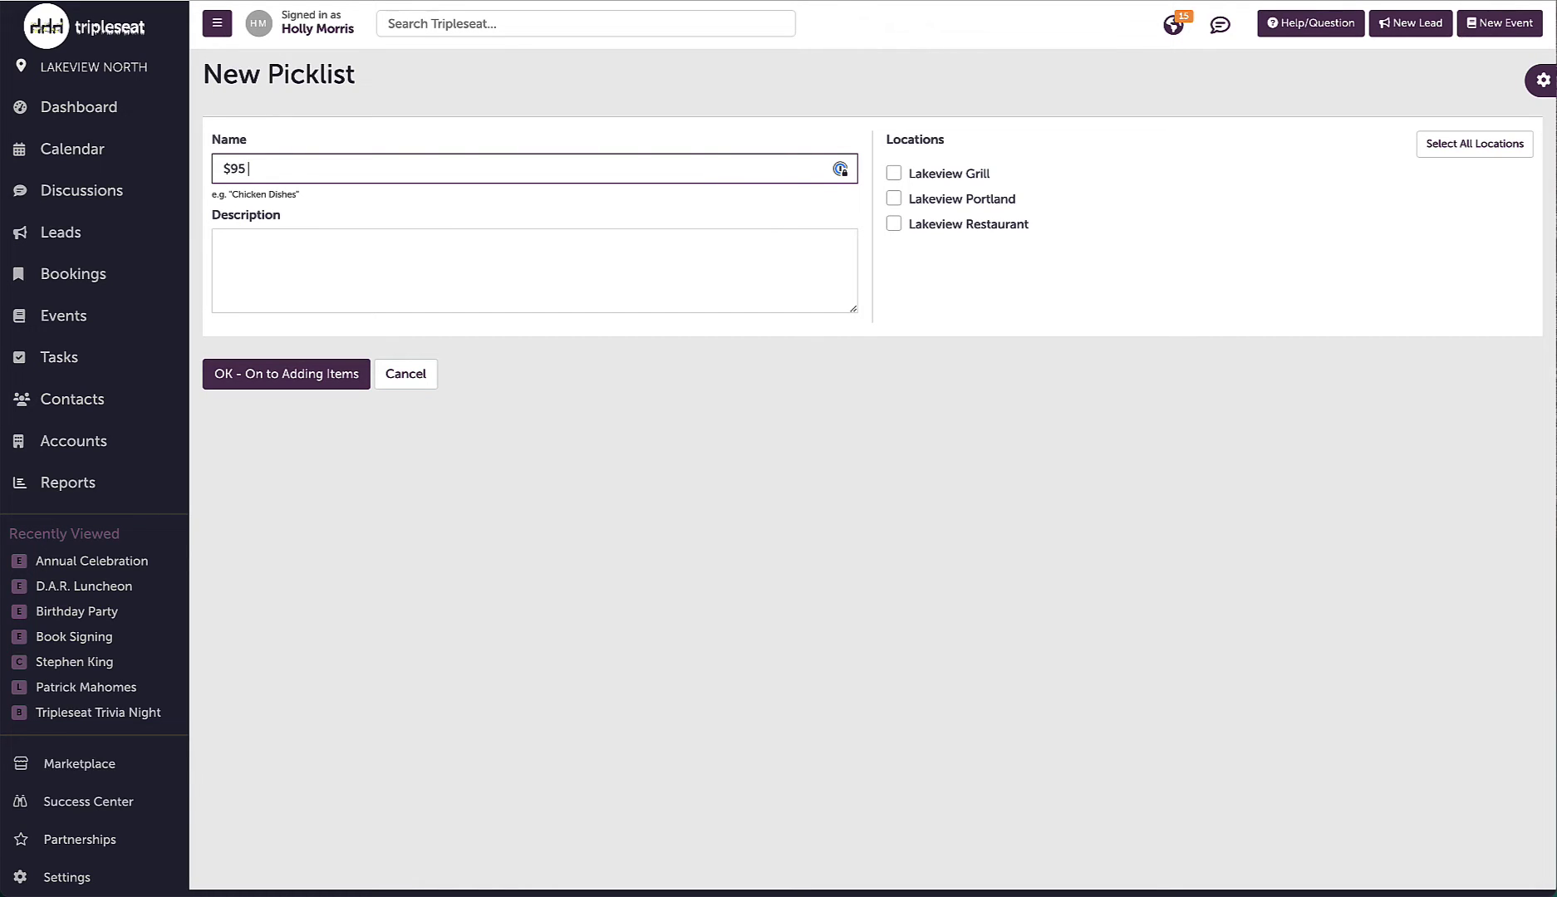
pyautogui.write(' Dinner Menu')
pyautogui.click(893, 173)
pyautogui.click(894, 199)
pyautogui.click(894, 225)
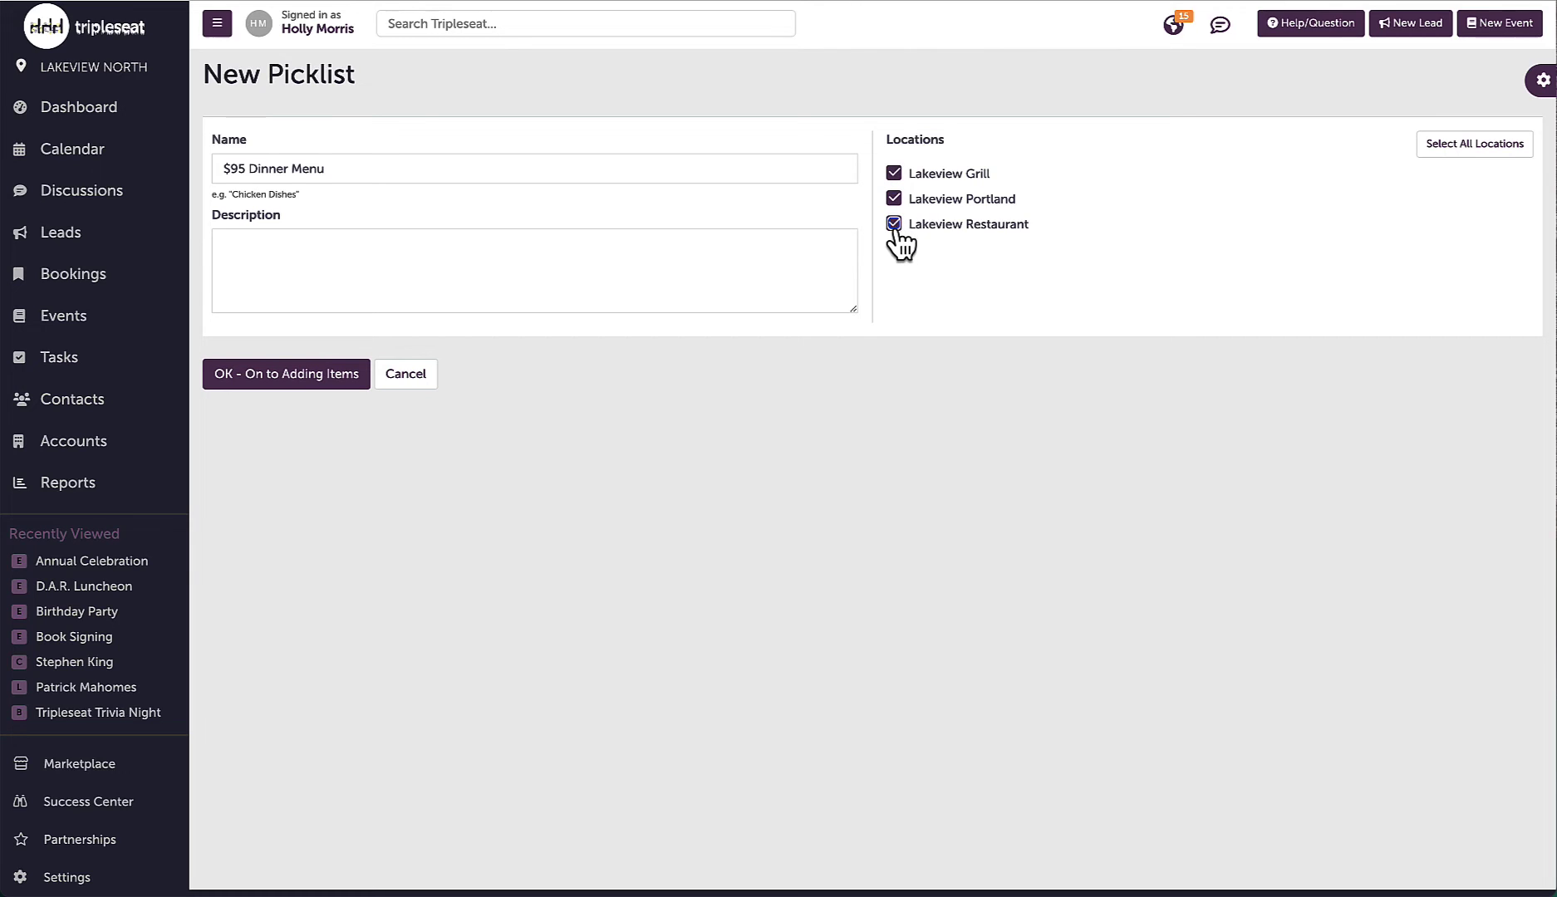
pyautogui.click(312, 397)
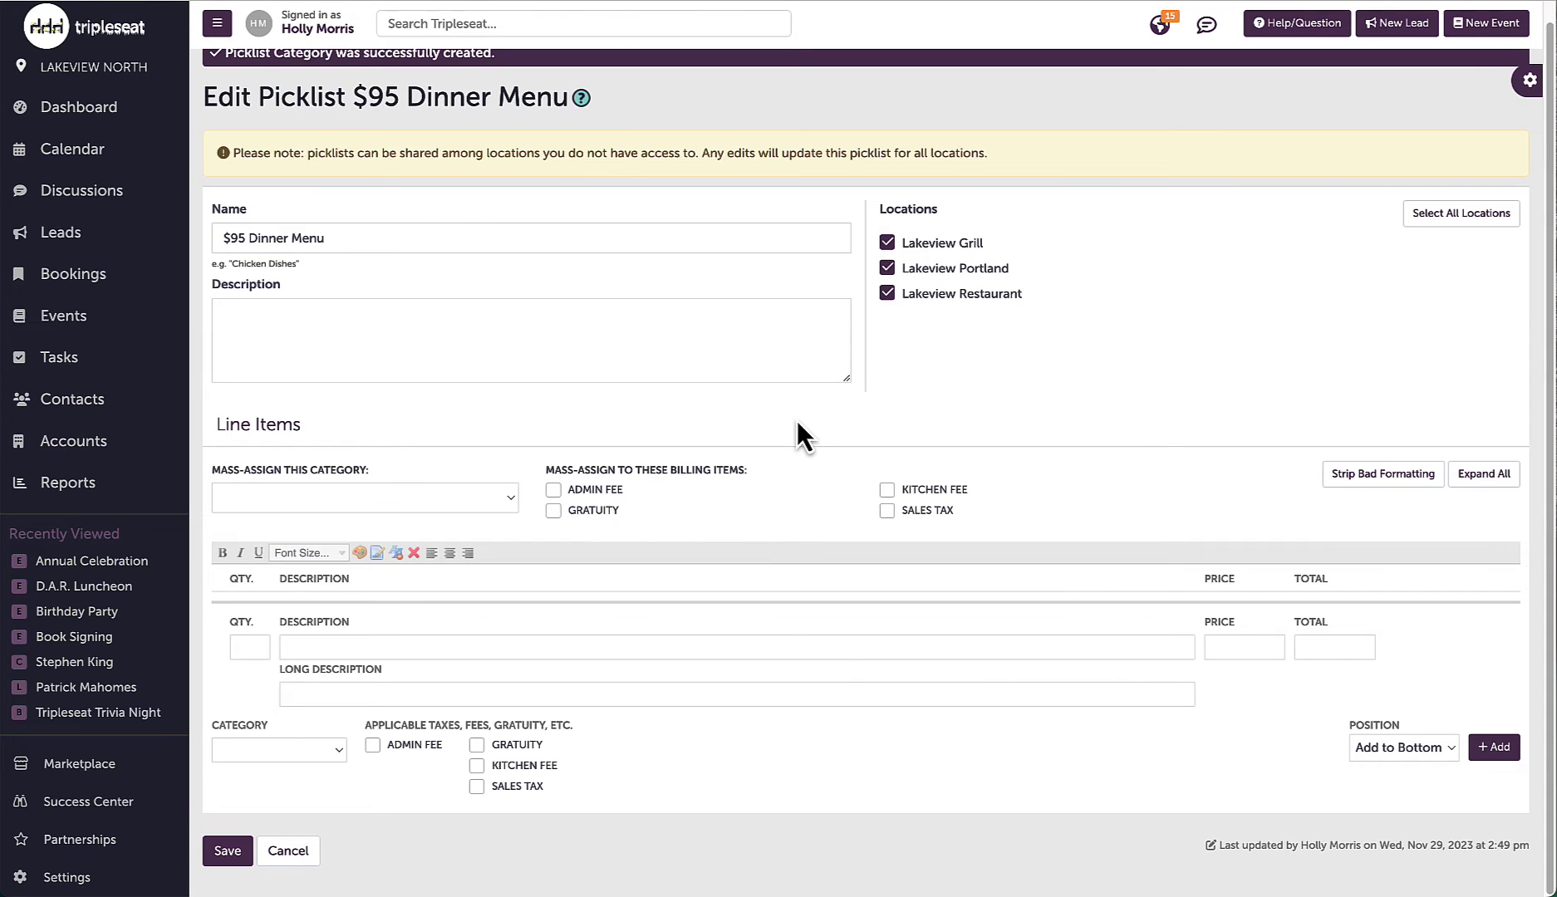
# - Mass-assign Food as the item category and add twelve blank line-item rows
pyautogui.click(509, 500)
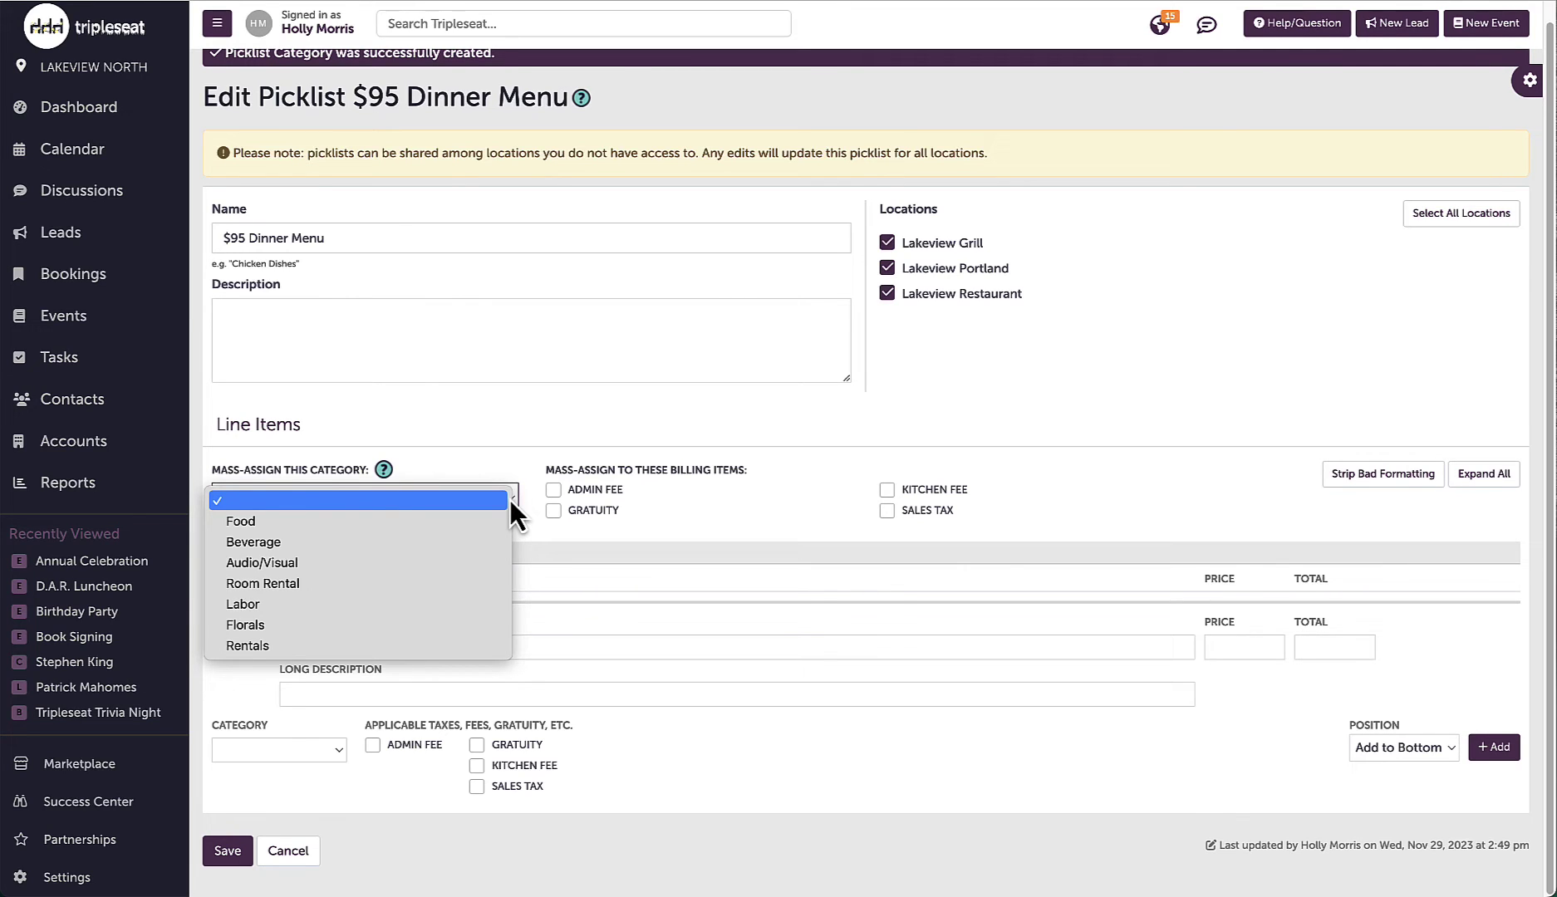
pyautogui.click(432, 524)
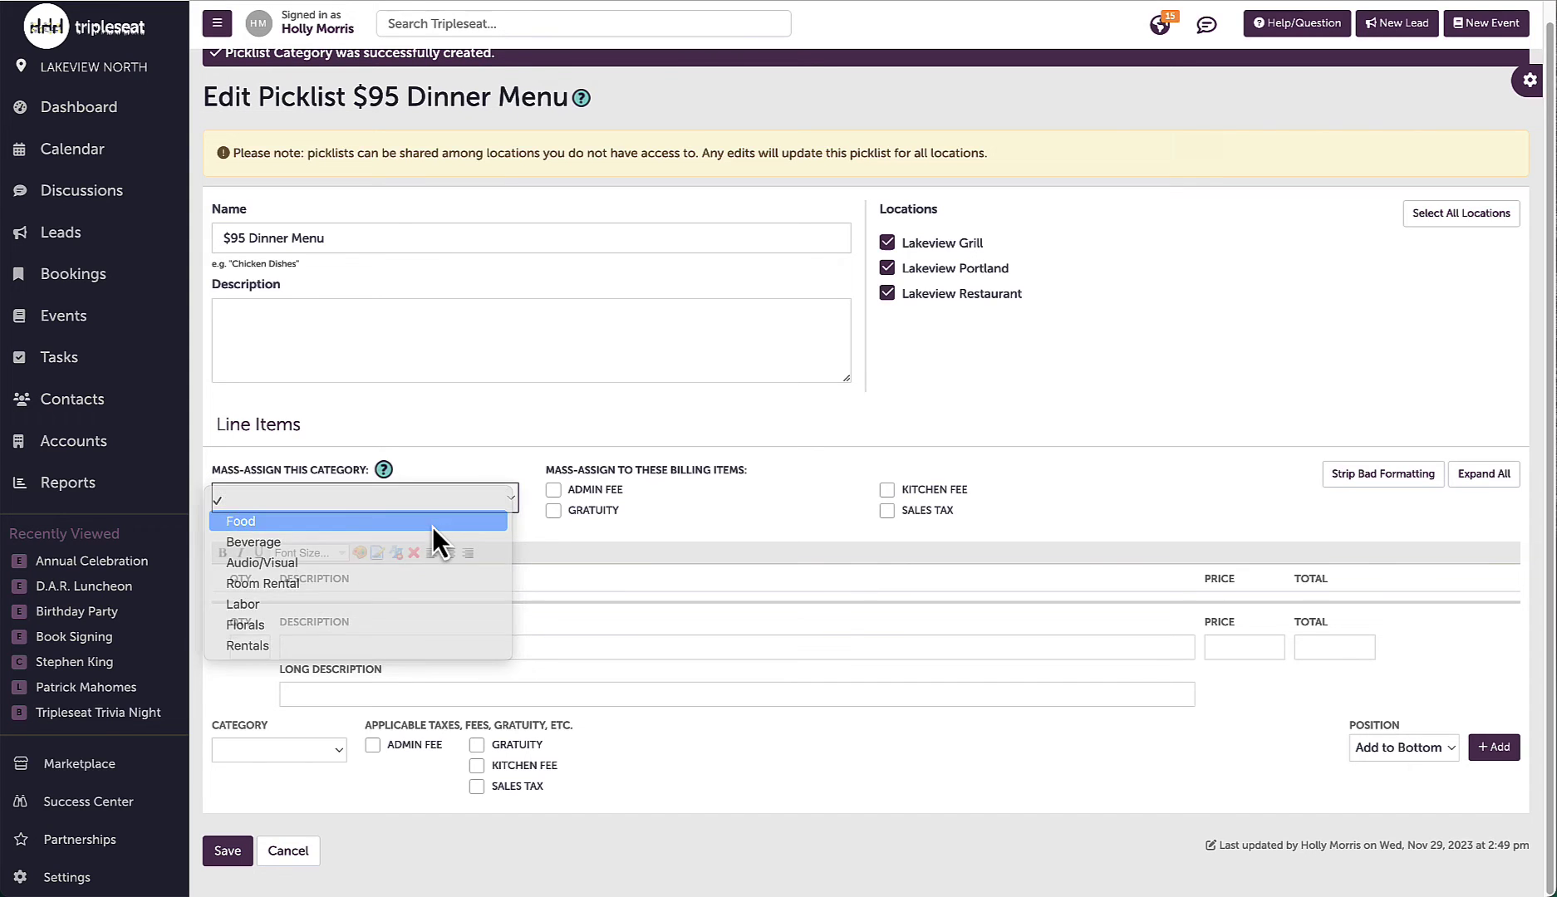
pyautogui.click(1499, 752)
pyautogui.click(1500, 752)
pyautogui.doubleClick(1500, 752)
pyautogui.click(1500, 773)
pyautogui.doubleClick(1500, 810)
pyautogui.click(1499, 781)
pyautogui.click(1499, 781)
pyautogui.click(1499, 814)
pyautogui.click(1500, 843)
pyautogui.click(1496, 804)
pyautogui.click(357, 297)
# - Enter the 'First Course' heading and split the pasted salads into rows 2–4
pyautogui.write('First Course')
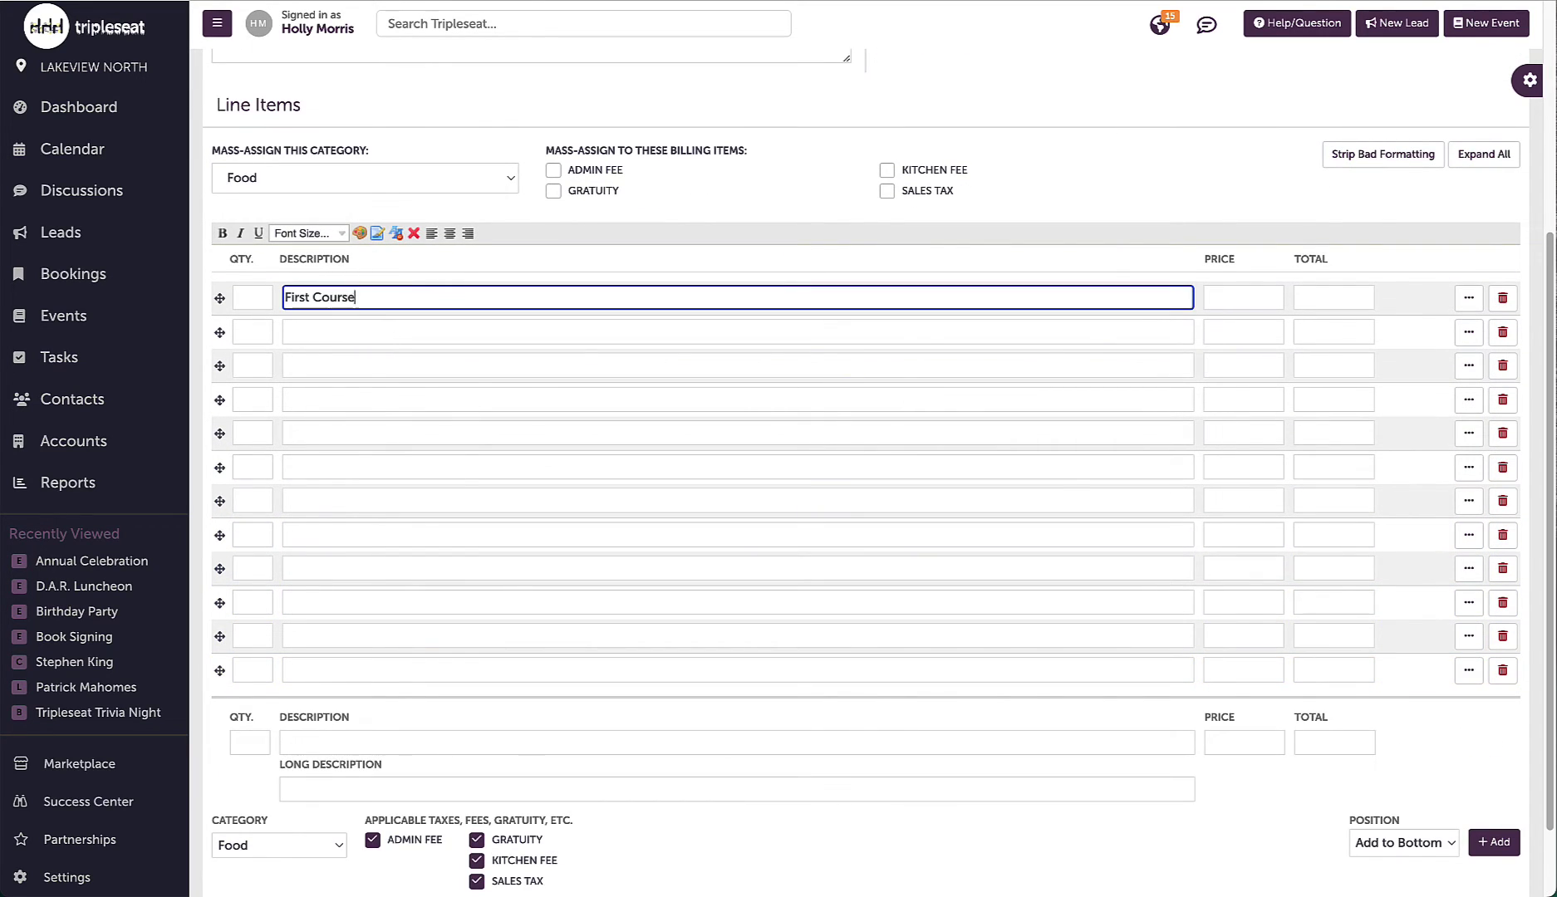
pyautogui.press('Tab')
pyautogui.click(351, 330)
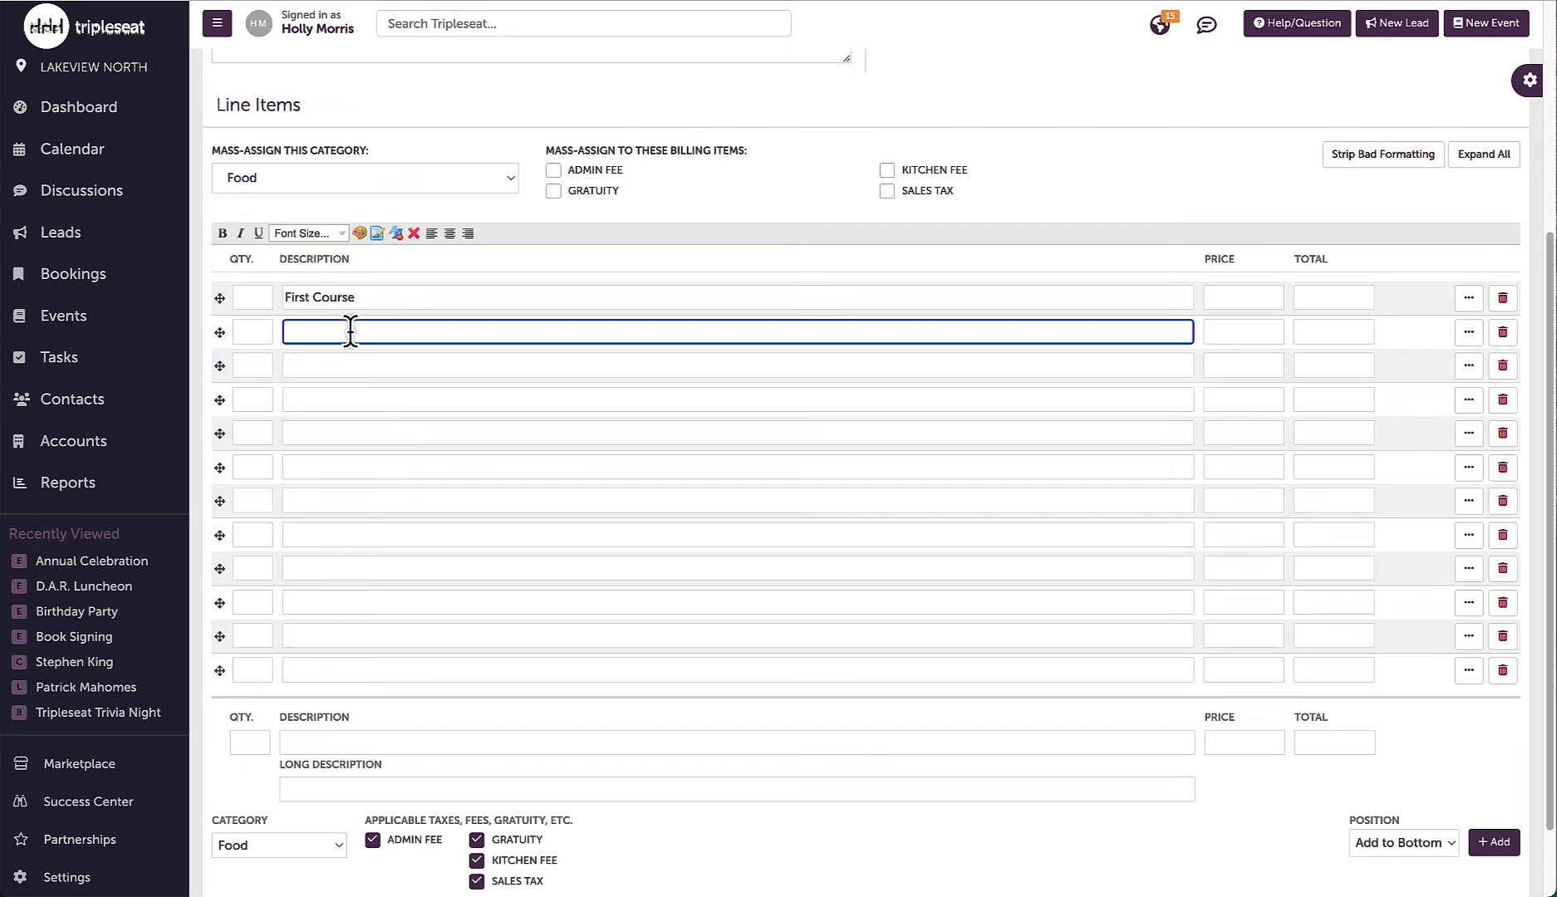
pyautogui.write('Avila Caesar Salad, Brioche Croutons, White AnchoviesNative Greens with Roasted Tomatoes, Chardonnay Vinaigrette, Great Hill Blue CheeseMediterranean Salad, Cucumber, Tomatoes, Red Onions, Olives, Manouri Cheese')
pyautogui.moveTo(802, 350); pyautogui.dragTo(329, 350)
pyautogui.hotkey('ctrl', 'x')
pyautogui.click(382, 402)
pyautogui.hotkey('ctrl', 'v')
pyautogui.moveTo(1155, 336); pyautogui.dragTo(604, 332)
pyautogui.hotkey('ctrl', 'x')
pyautogui.click(589, 365)
pyautogui.hotkey('ctrl', 'v')
# - Add the 'Add-Ons' heading with Bacon priced 6, Chicken 8 and Steak 10
pyautogui.click(374, 433)
pyautogui.write('Add-Ons')
pyautogui.press('Return')
pyautogui.write('Bacon')
pyautogui.press('Tab')
pyautogui.write('6')
pyautogui.press('Return')
pyautogui.write('Chicken')
pyautogui.press('Tab')
pyautogui.write('8')
pyautogui.press('Return')
pyautogui.write('Steak')
pyautogui.press('Tab')
pyautogui.write('10')
pyautogui.press('Return')
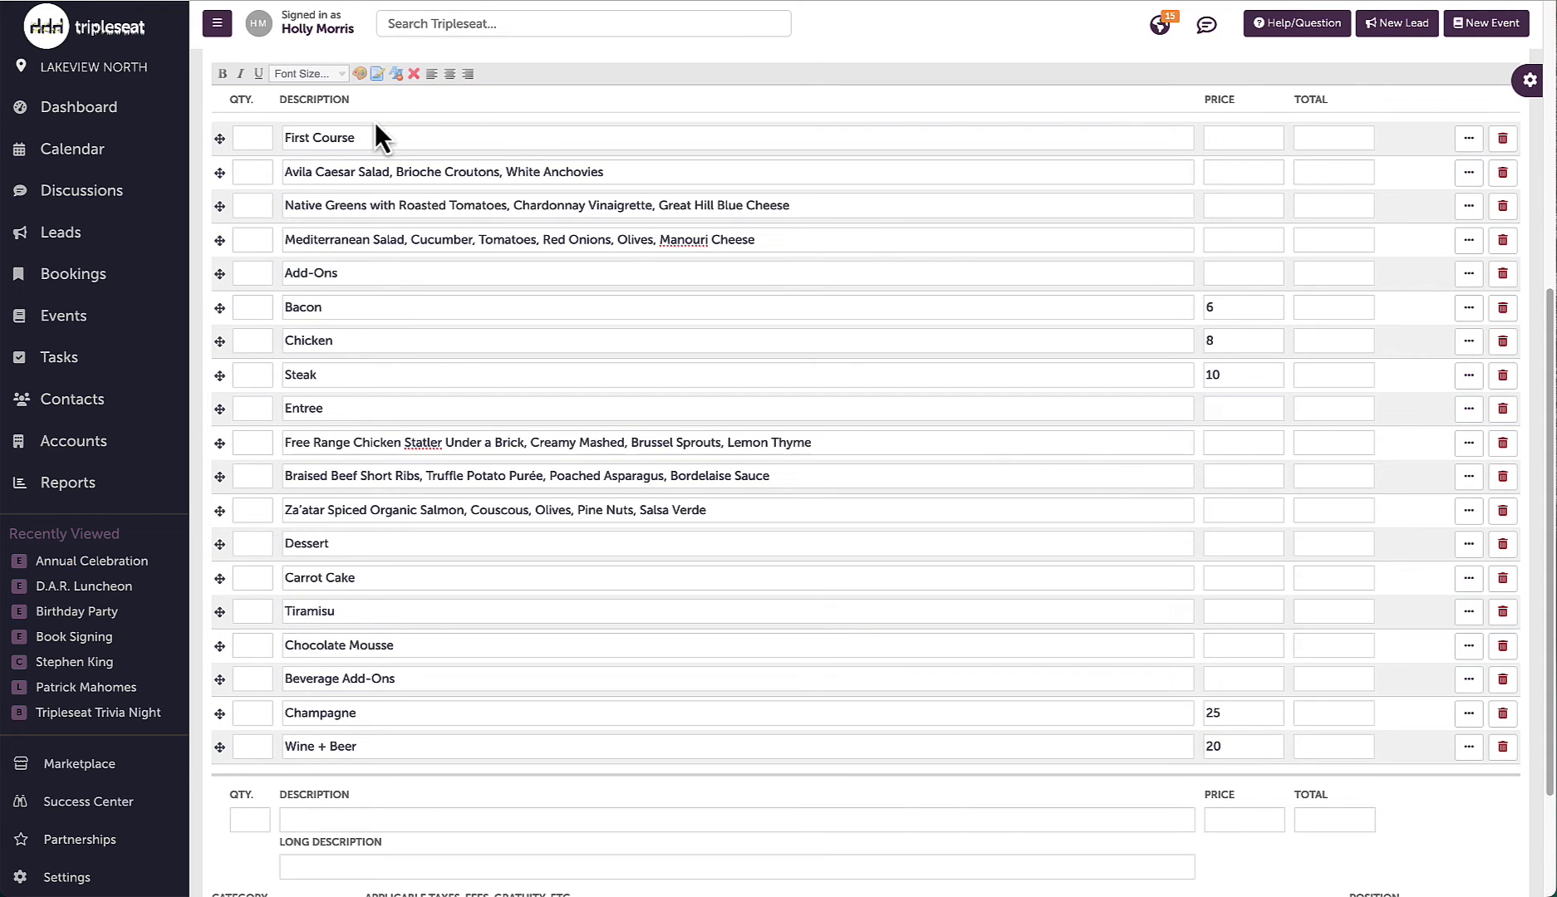
# - Bold the First Course, Add-Ons, Entree, Dessert and Beverage Add-Ons headings
pyautogui.moveTo(360, 137); pyautogui.dragTo(284, 137)
pyautogui.click(222, 73)
pyautogui.moveTo(339, 273); pyautogui.dragTo(291, 274)
pyautogui.click(222, 73)
pyautogui.moveTo(326, 408); pyautogui.dragTo(275, 410)
pyautogui.click(222, 73)
pyautogui.moveTo(332, 543); pyautogui.dragTo(266, 546)
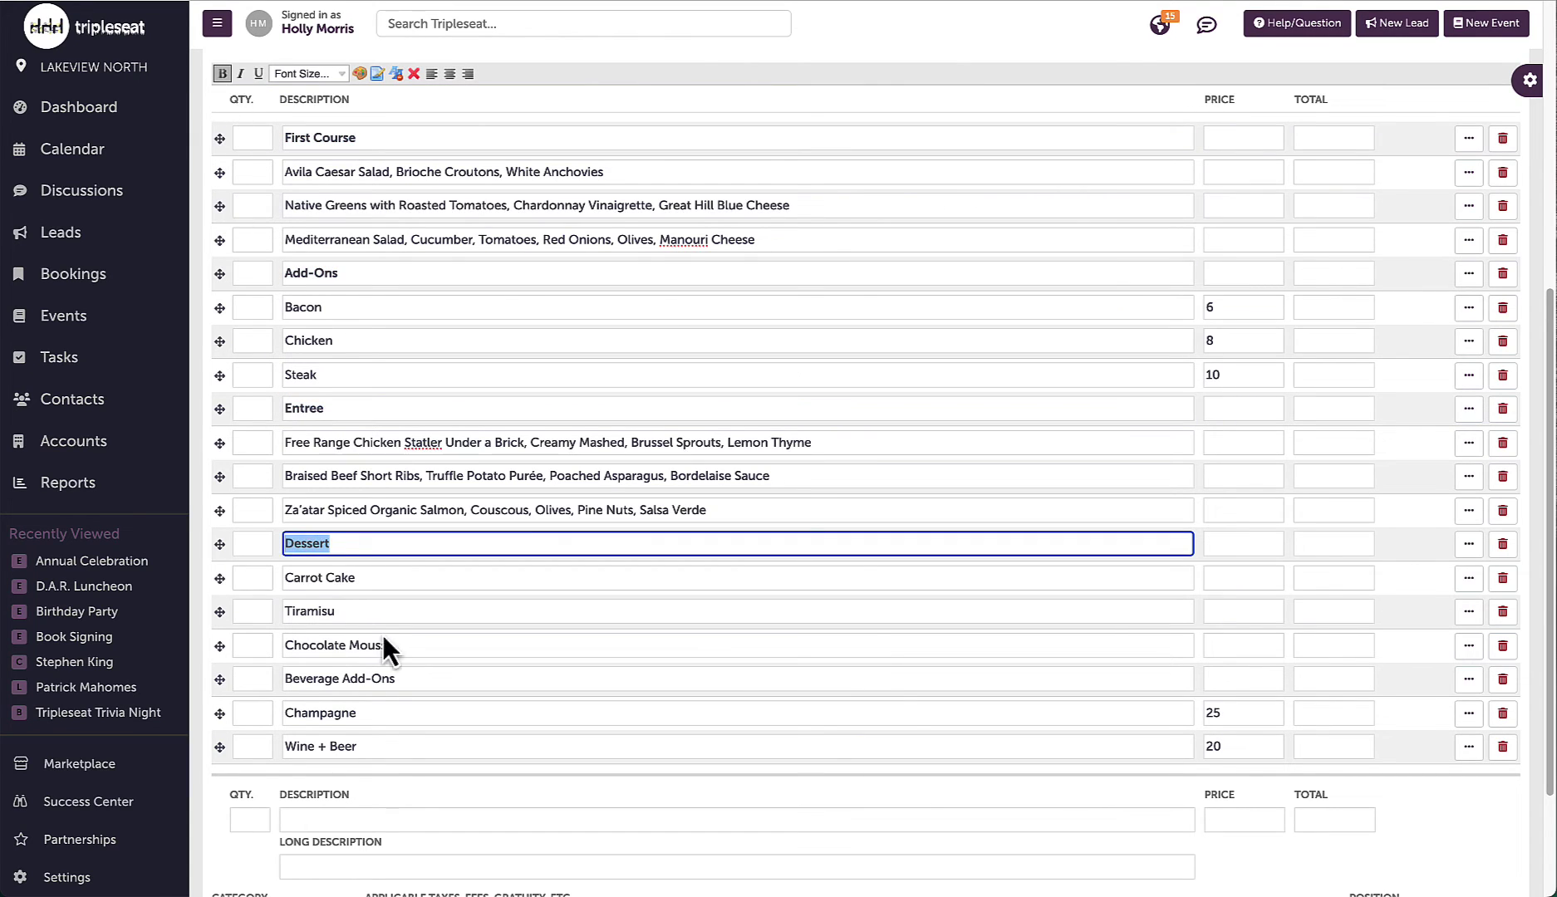
pyautogui.moveTo(403, 678); pyautogui.dragTo(287, 679)
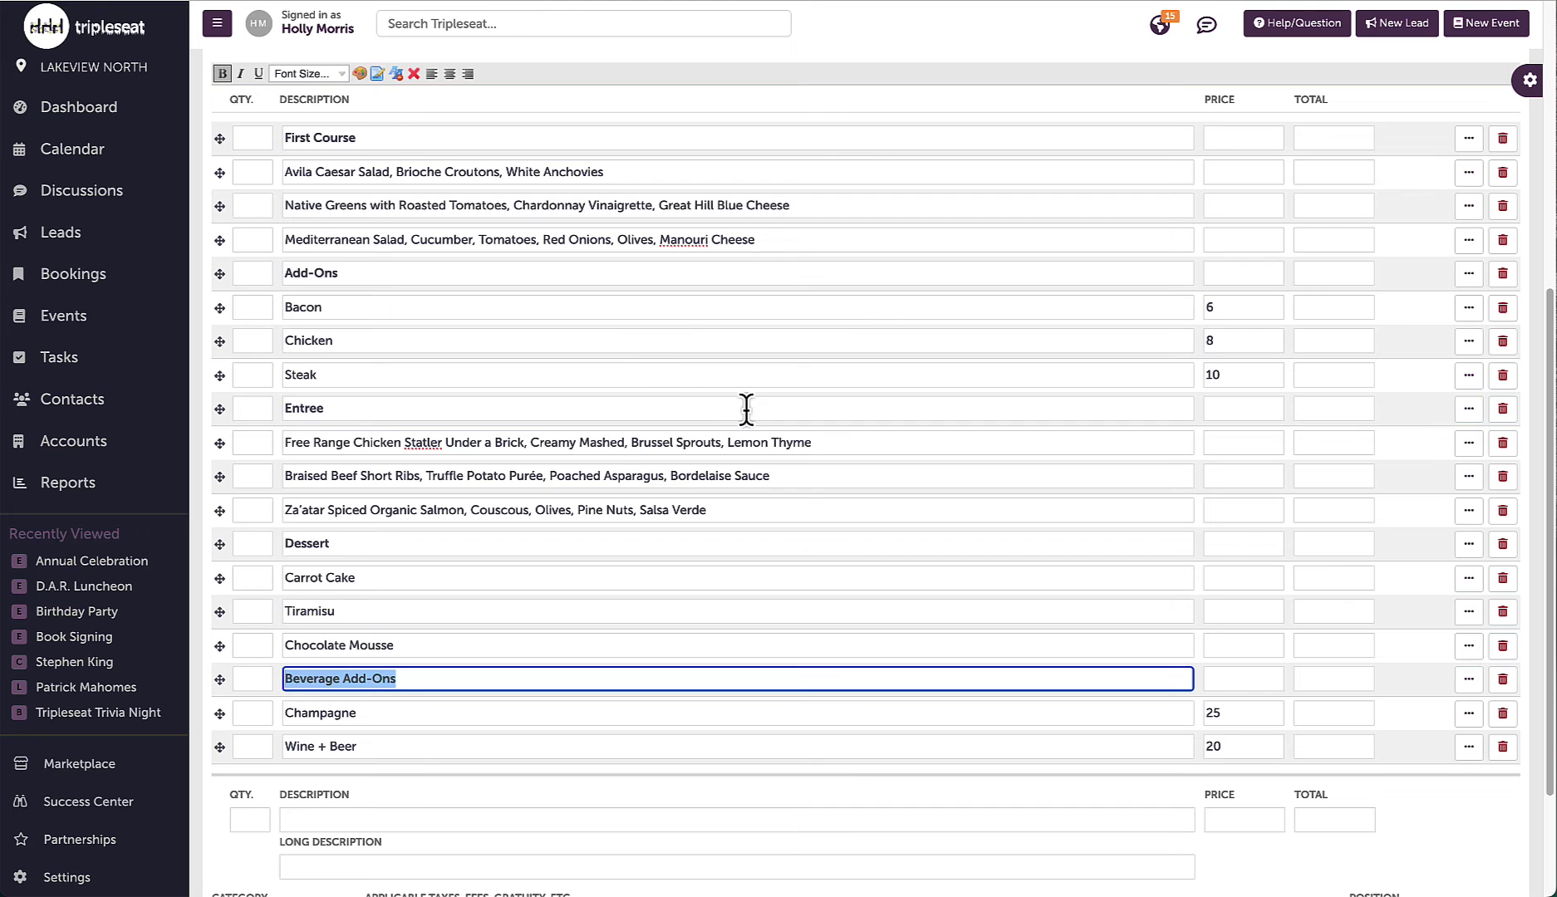
pyautogui.click(1220, 143)
pyautogui.scroll(1, 1238, 183)
pyautogui.scroll(-3, 1330, 582)
# - Add a 'Dinner Menu' row priced 95 at the top of the list
pyautogui.click(1424, 868)
pyautogui.click(1396, 820)
pyautogui.click(382, 189)
pyautogui.write('Dinner Menu')
pyautogui.press('Tab')
pyautogui.write('95')
pyautogui.moveTo(364, 189); pyautogui.dragTo(282, 188)
pyautogui.scroll(-2, 1006, 353)
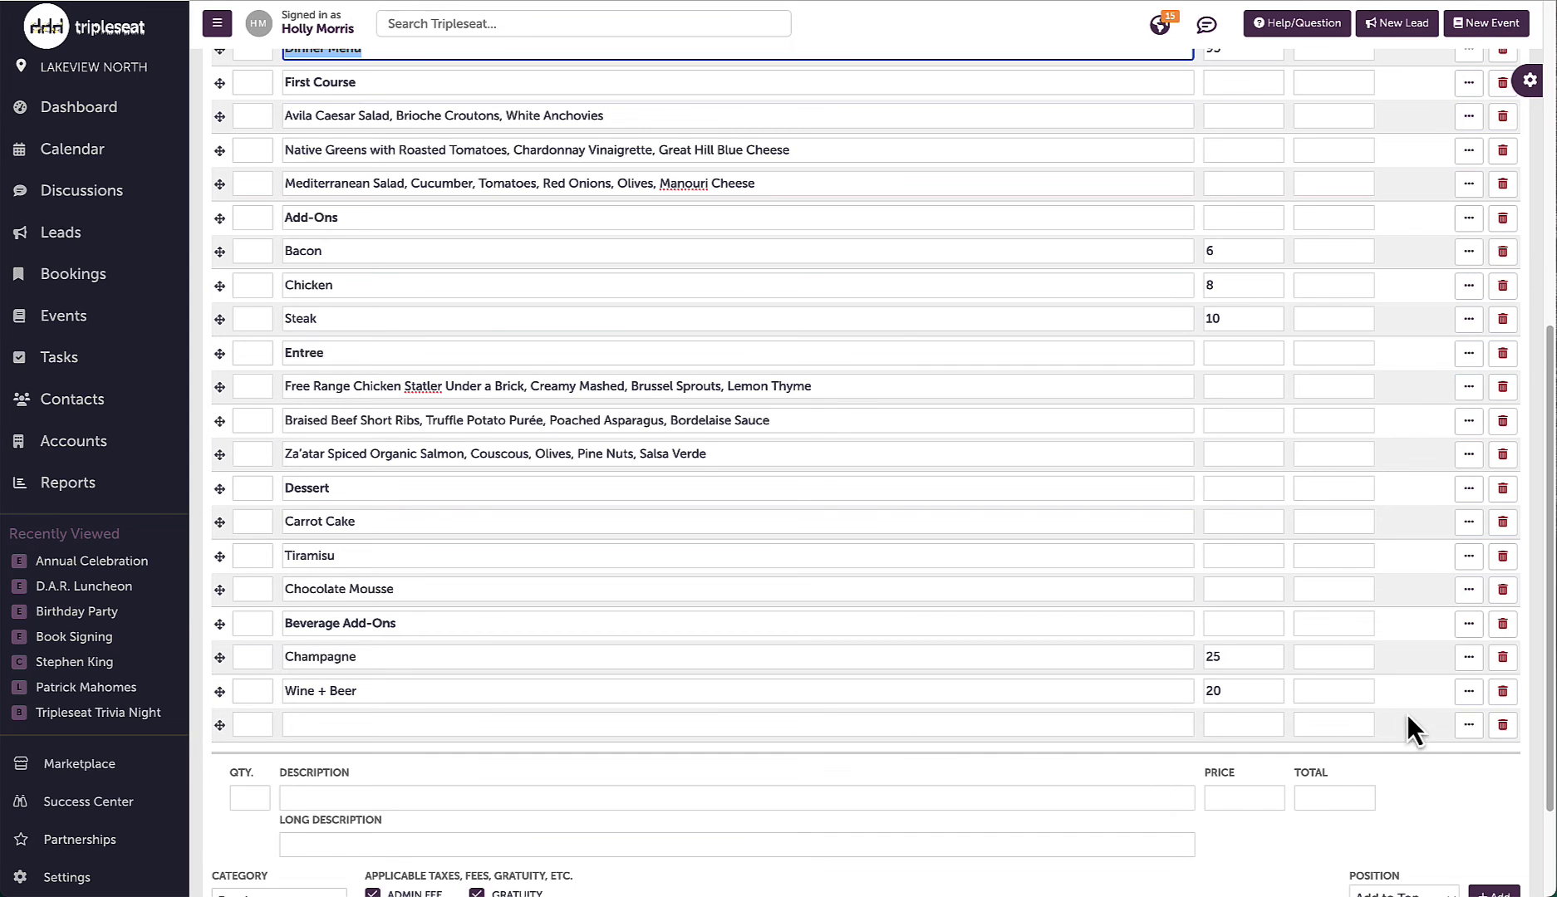
# - Set Champagne and Wine + Beer to the Beverage category, then save the picklist
pyautogui.click(1469, 657)
pyautogui.scroll(-2, 1475, 665)
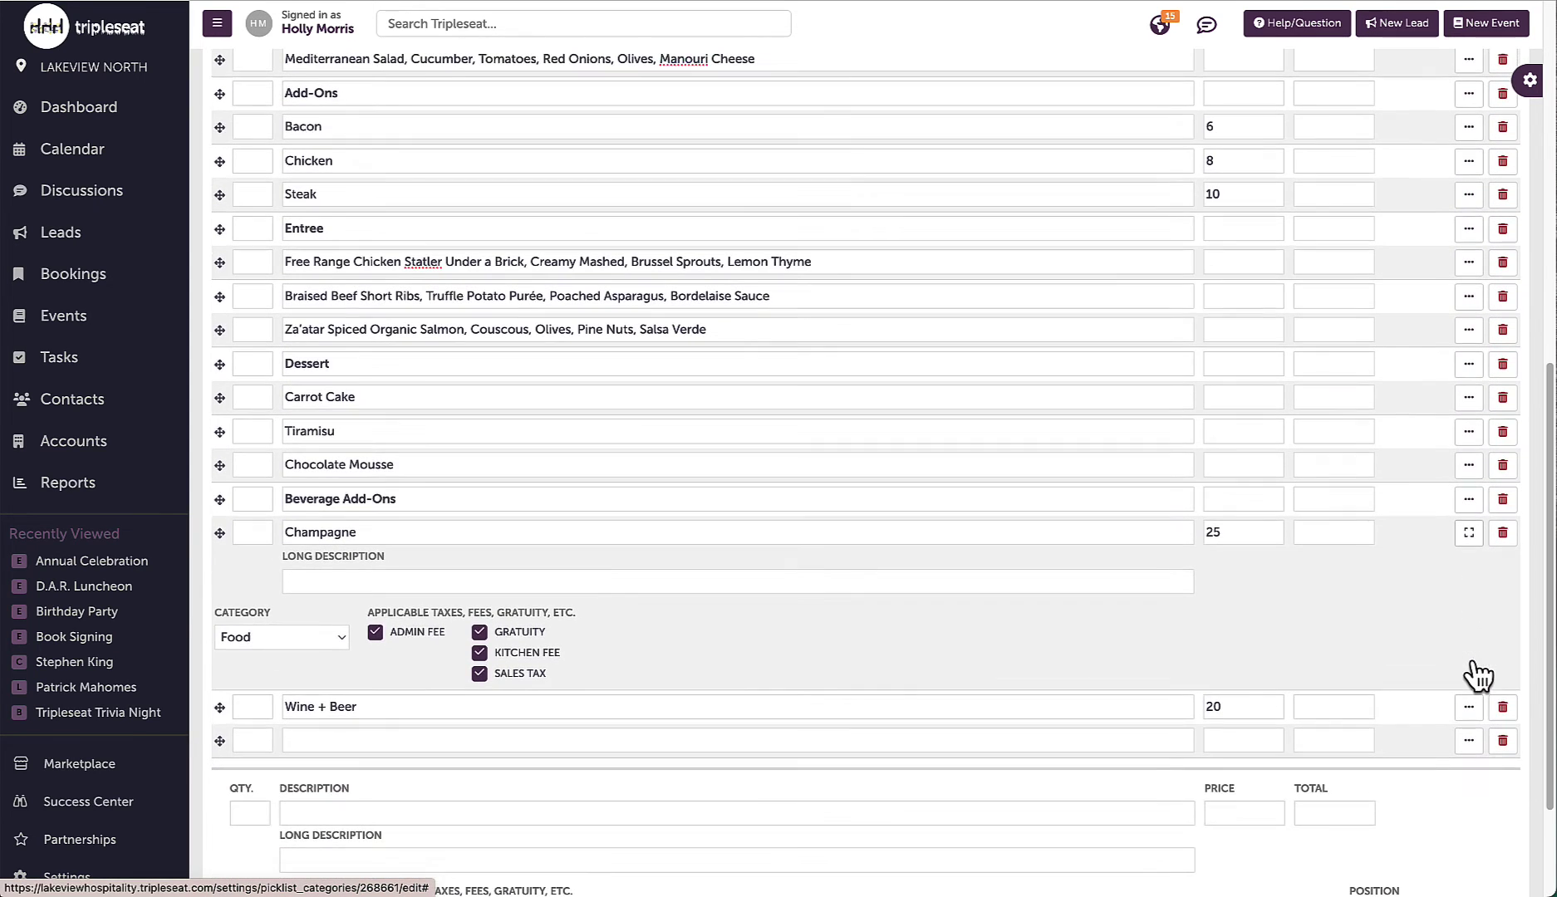
pyautogui.click(326, 641)
pyautogui.click(1370, 718)
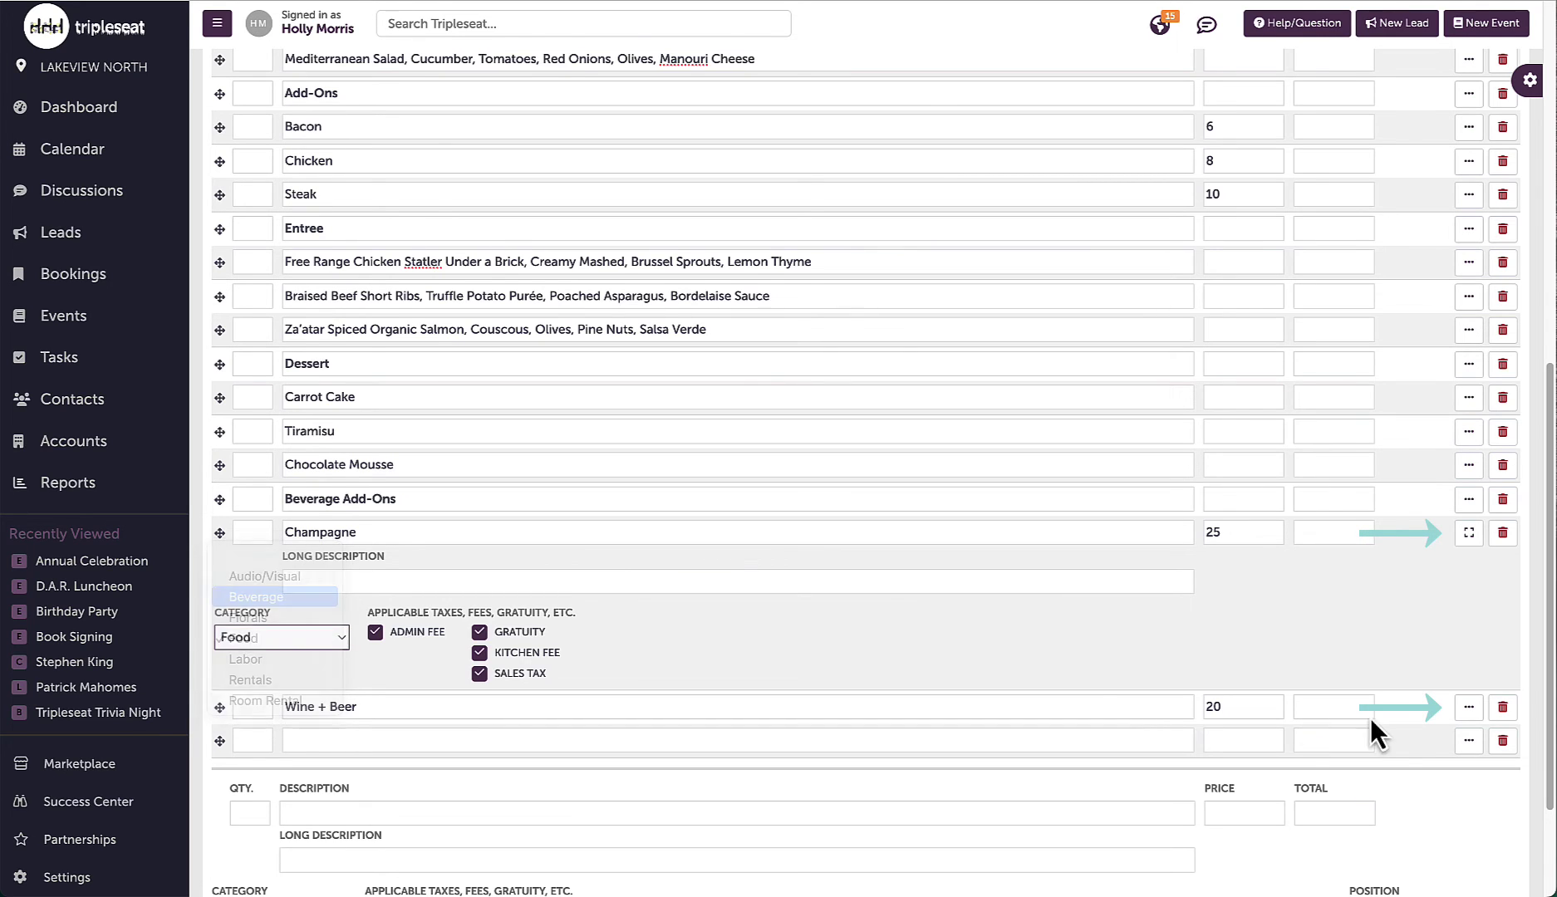
pyautogui.click(1469, 707)
pyautogui.click(259, 813)
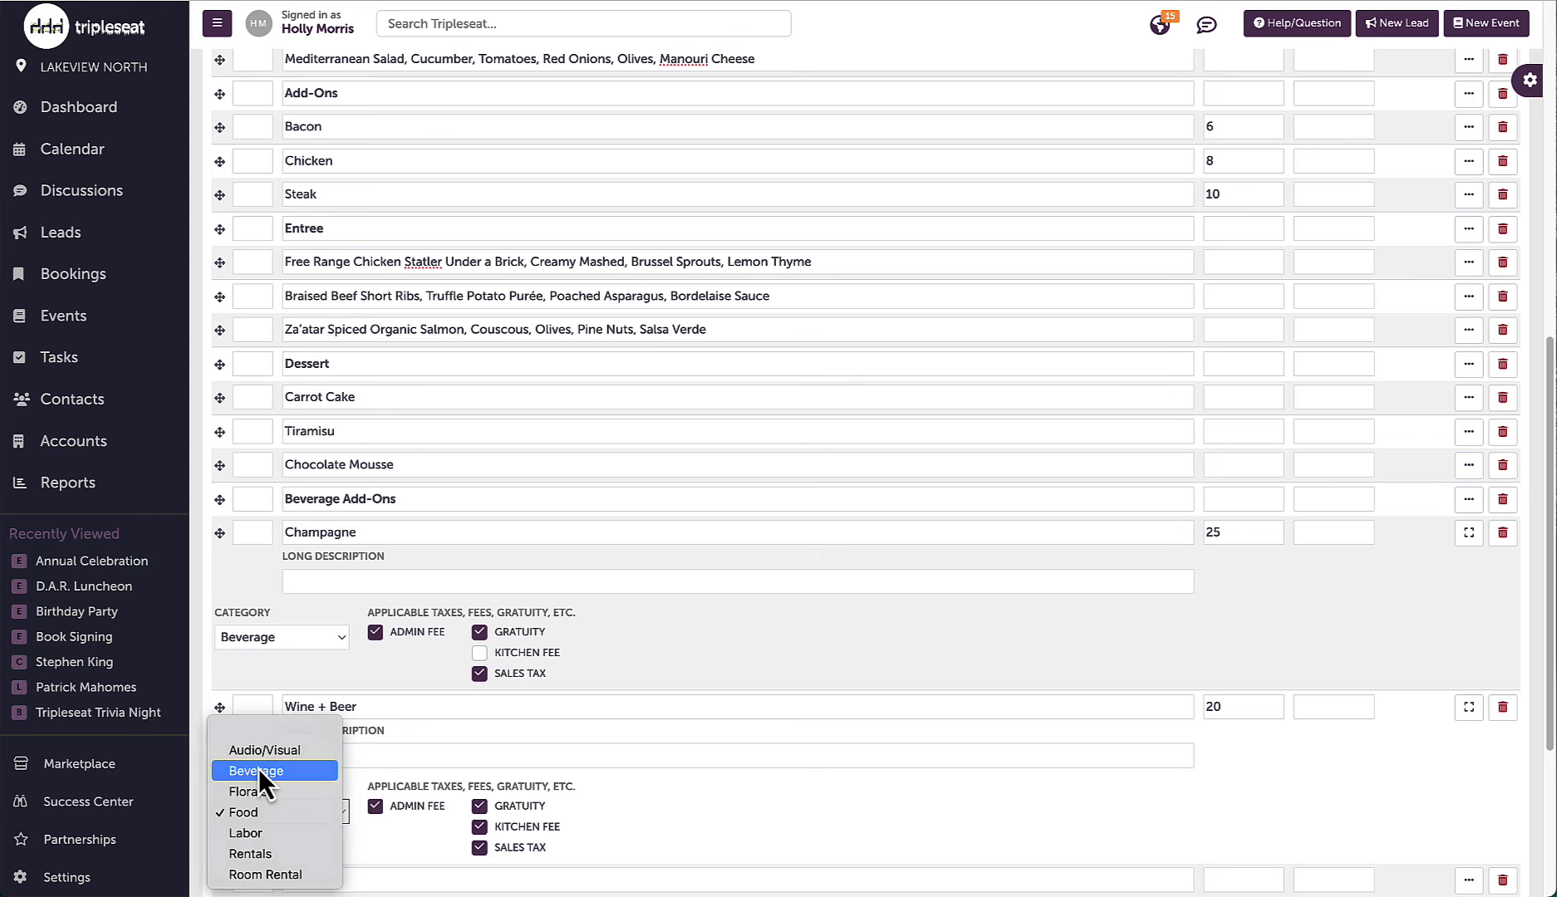
pyautogui.click(260, 771)
pyautogui.scroll(-4, 303, 803)
pyautogui.click(242, 850)
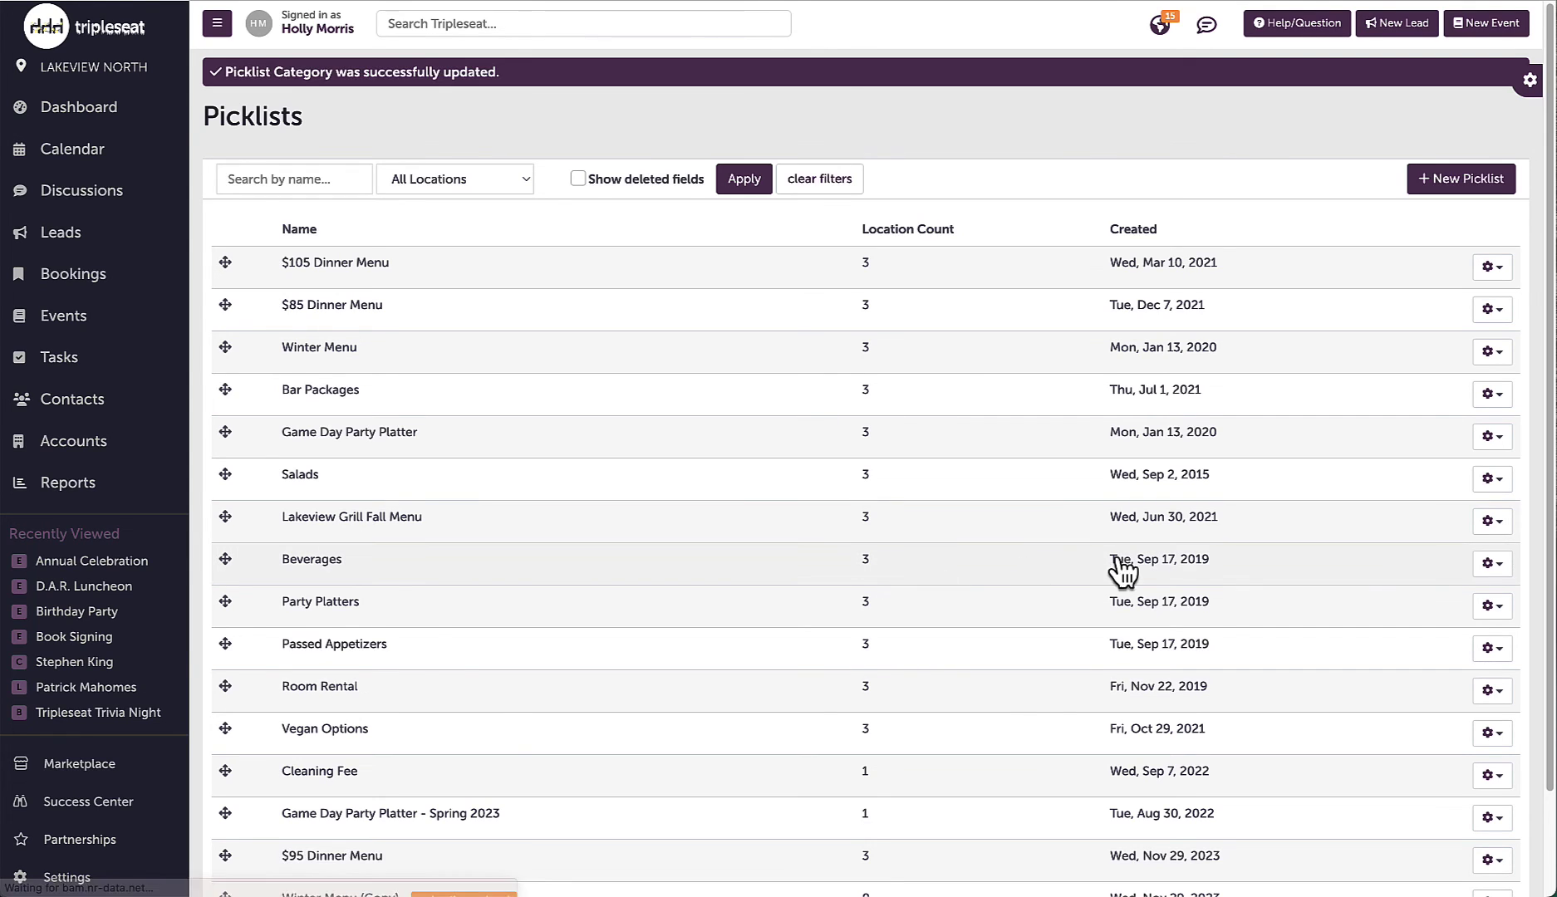
# - Choose View from the $95 Dinner Menu's gear menu and scroll through its dishes
pyautogui.scroll(-2, 1304, 569)
pyautogui.click(1487, 702)
pyautogui.click(1516, 863)
pyautogui.click(1492, 743)
pyautogui.click(1472, 775)
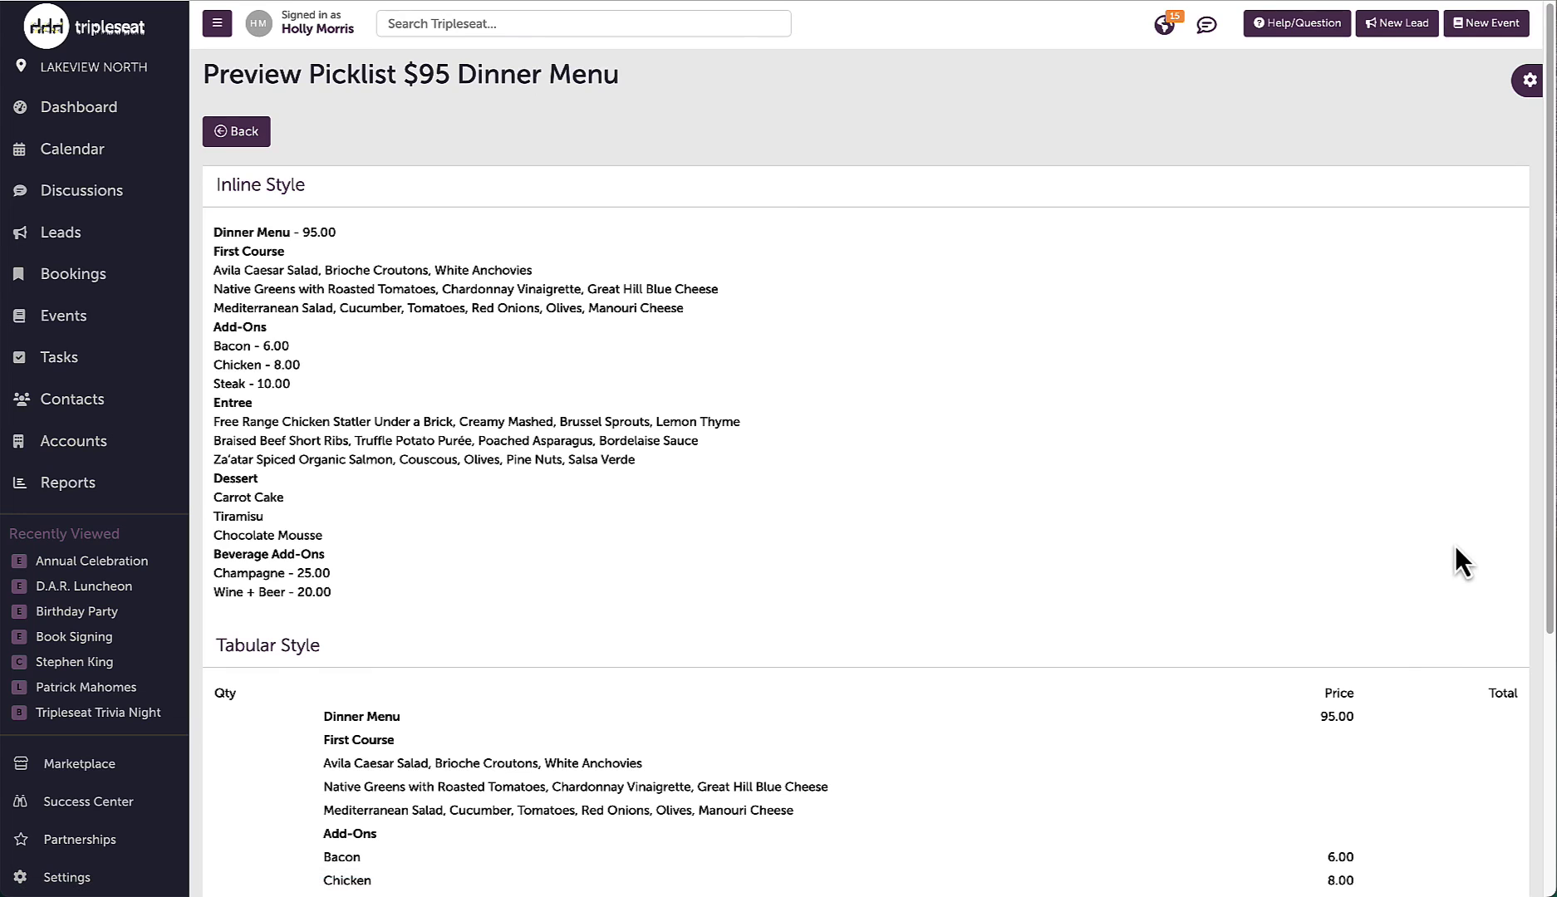
pyautogui.scroll(-1, 1455, 539)
pyautogui.scroll(-4, 1454, 539)
# - Review the $95 Dinner Menu items in the picker, close it, and open Support
pyautogui.scroll(5, 1454, 539)
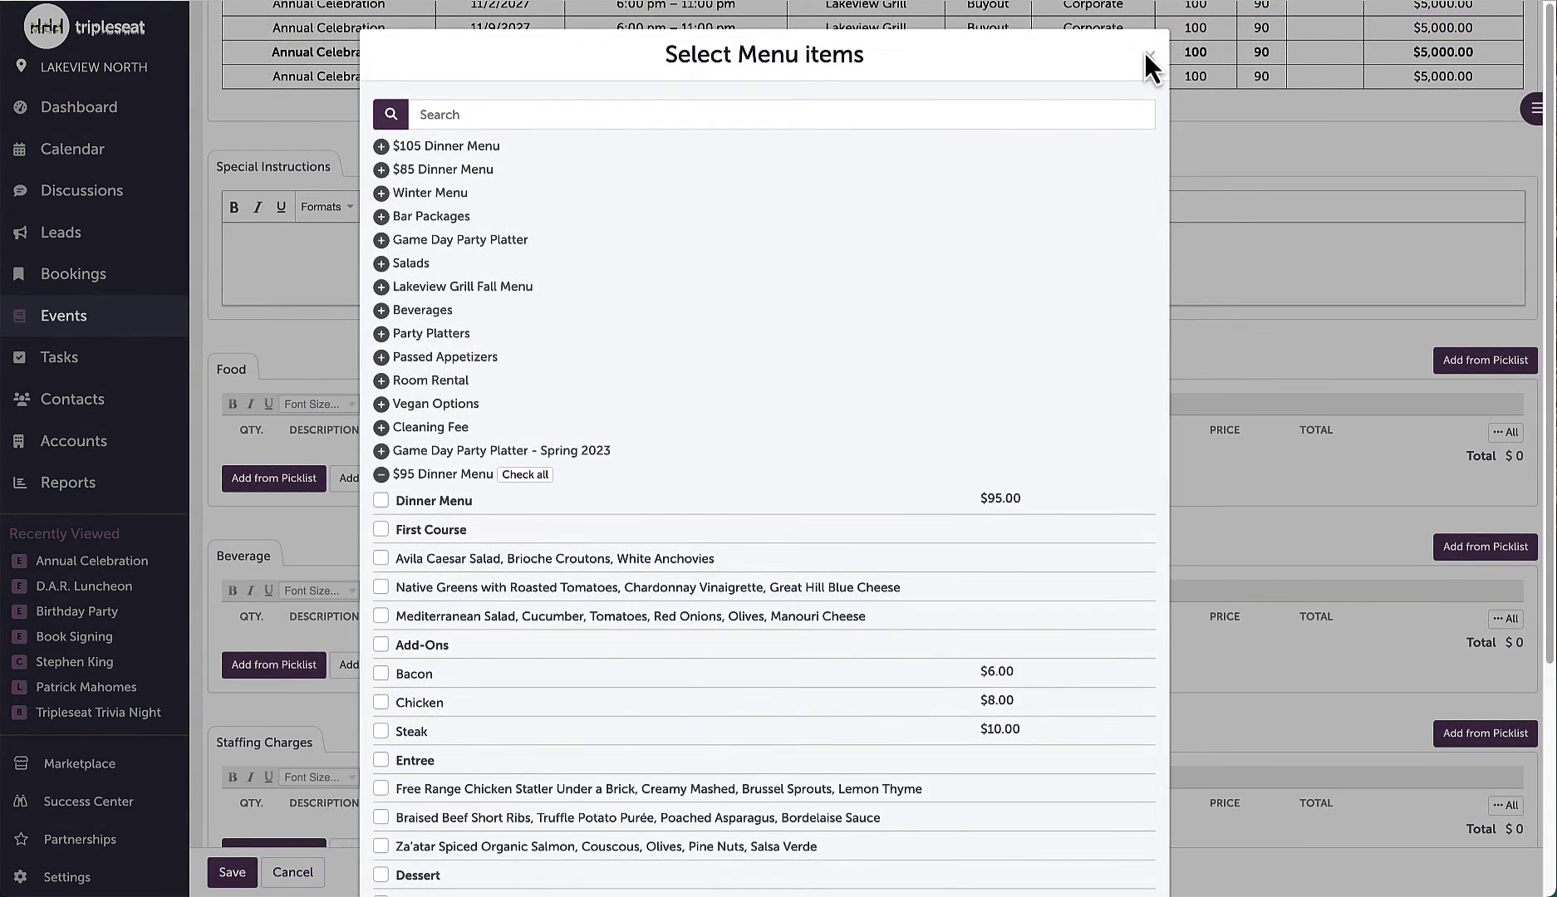
pyautogui.scroll(-2, 1039, 438)
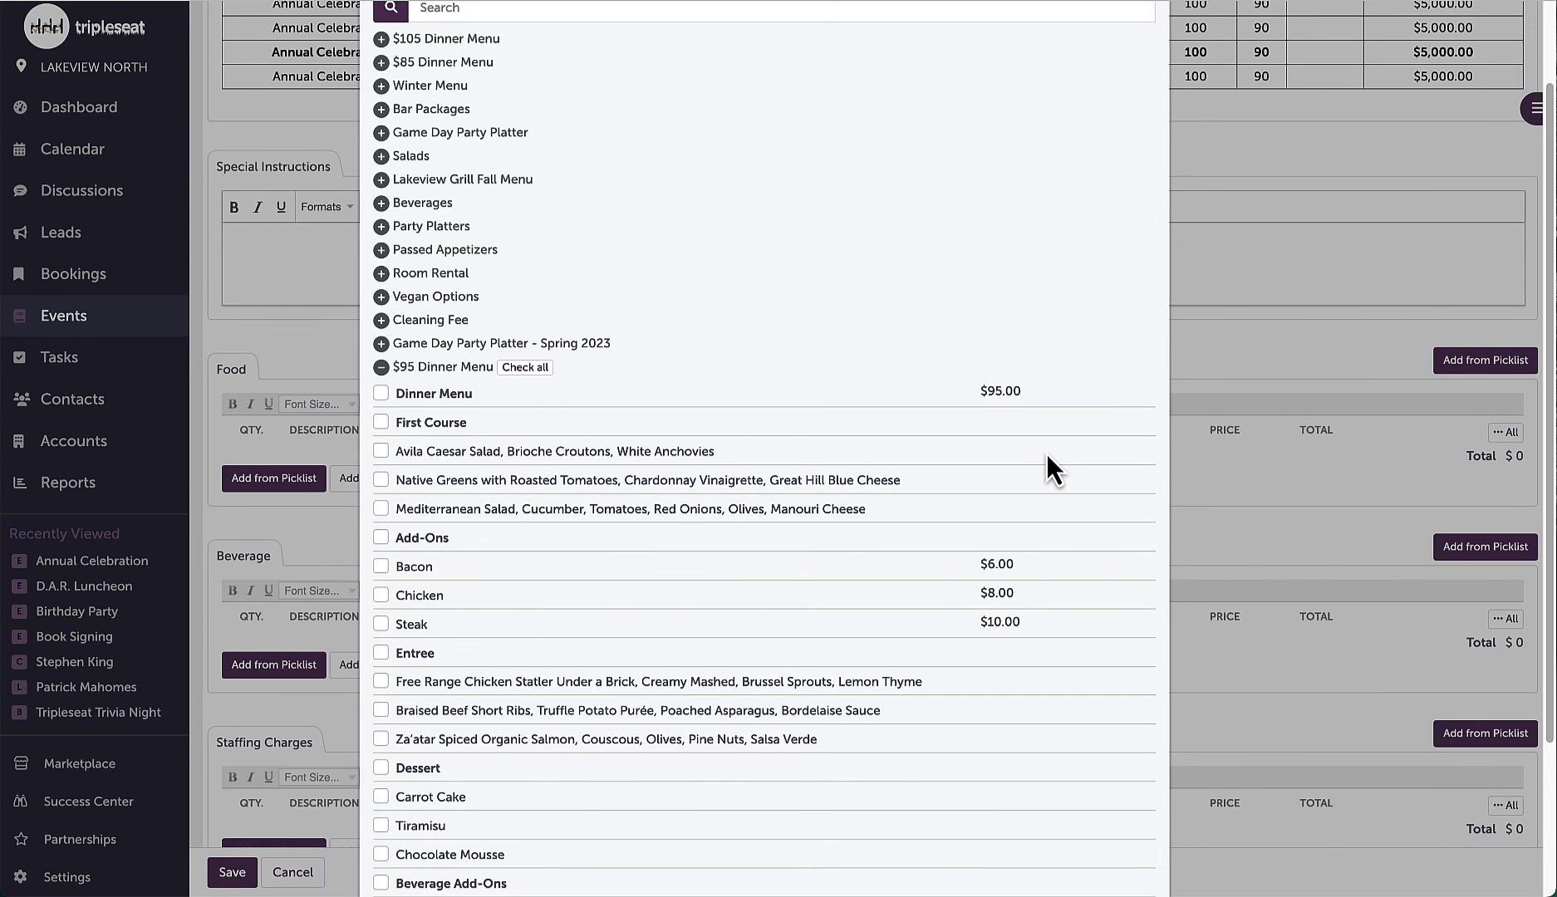
pyautogui.scroll(-1, 1046, 454)
pyautogui.scroll(-3, 1046, 453)
pyautogui.click(1136, 854)
pyautogui.scroll(6, 1350, 392)
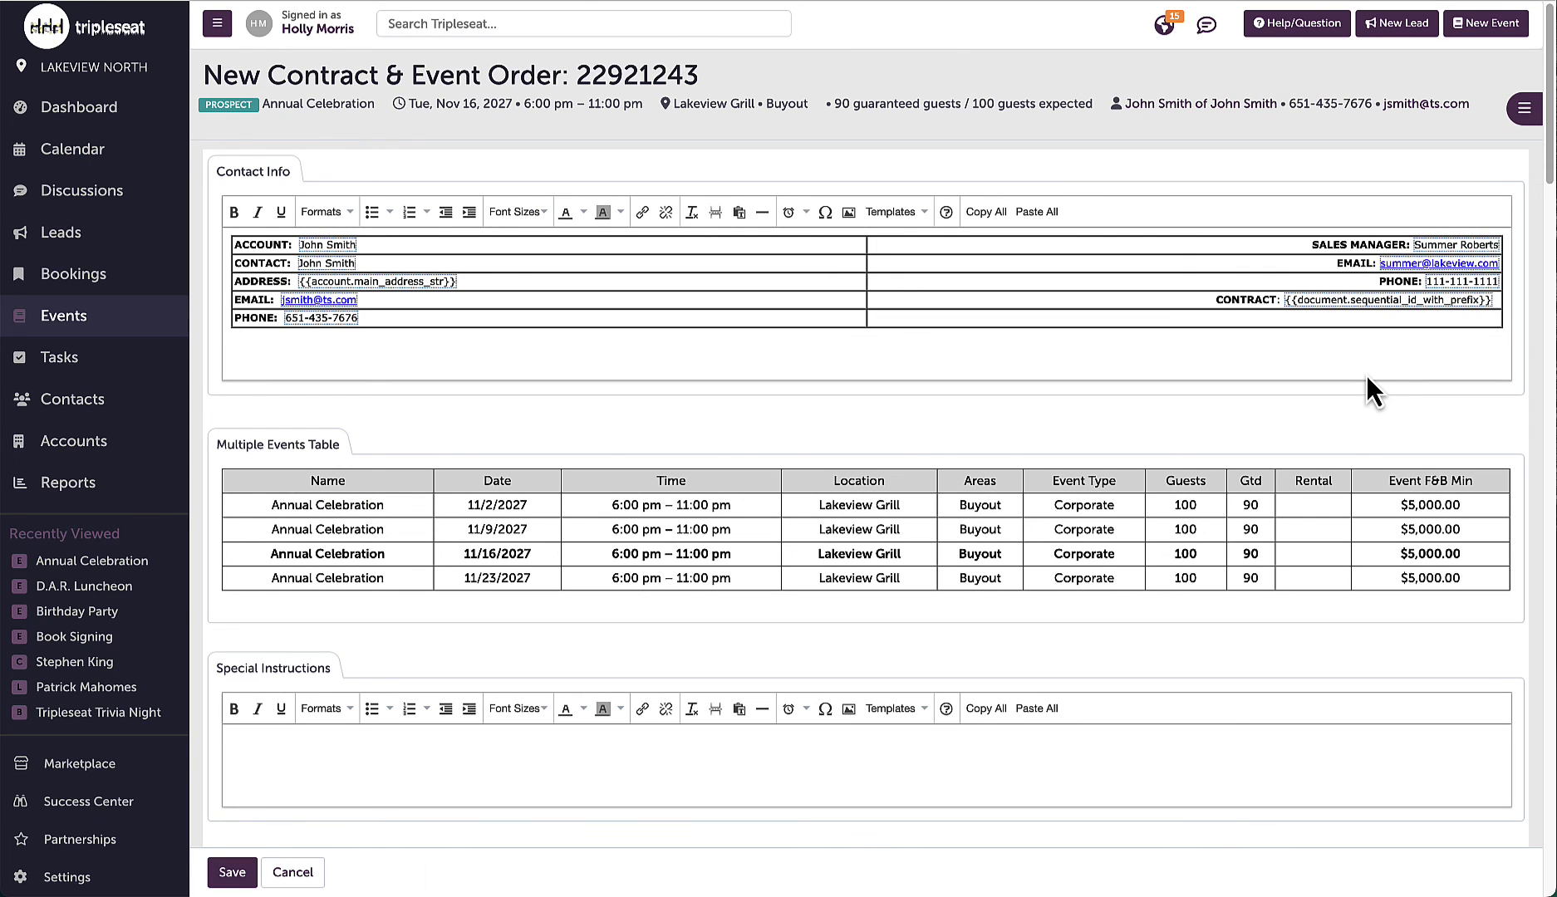
pyautogui.click(1299, 27)
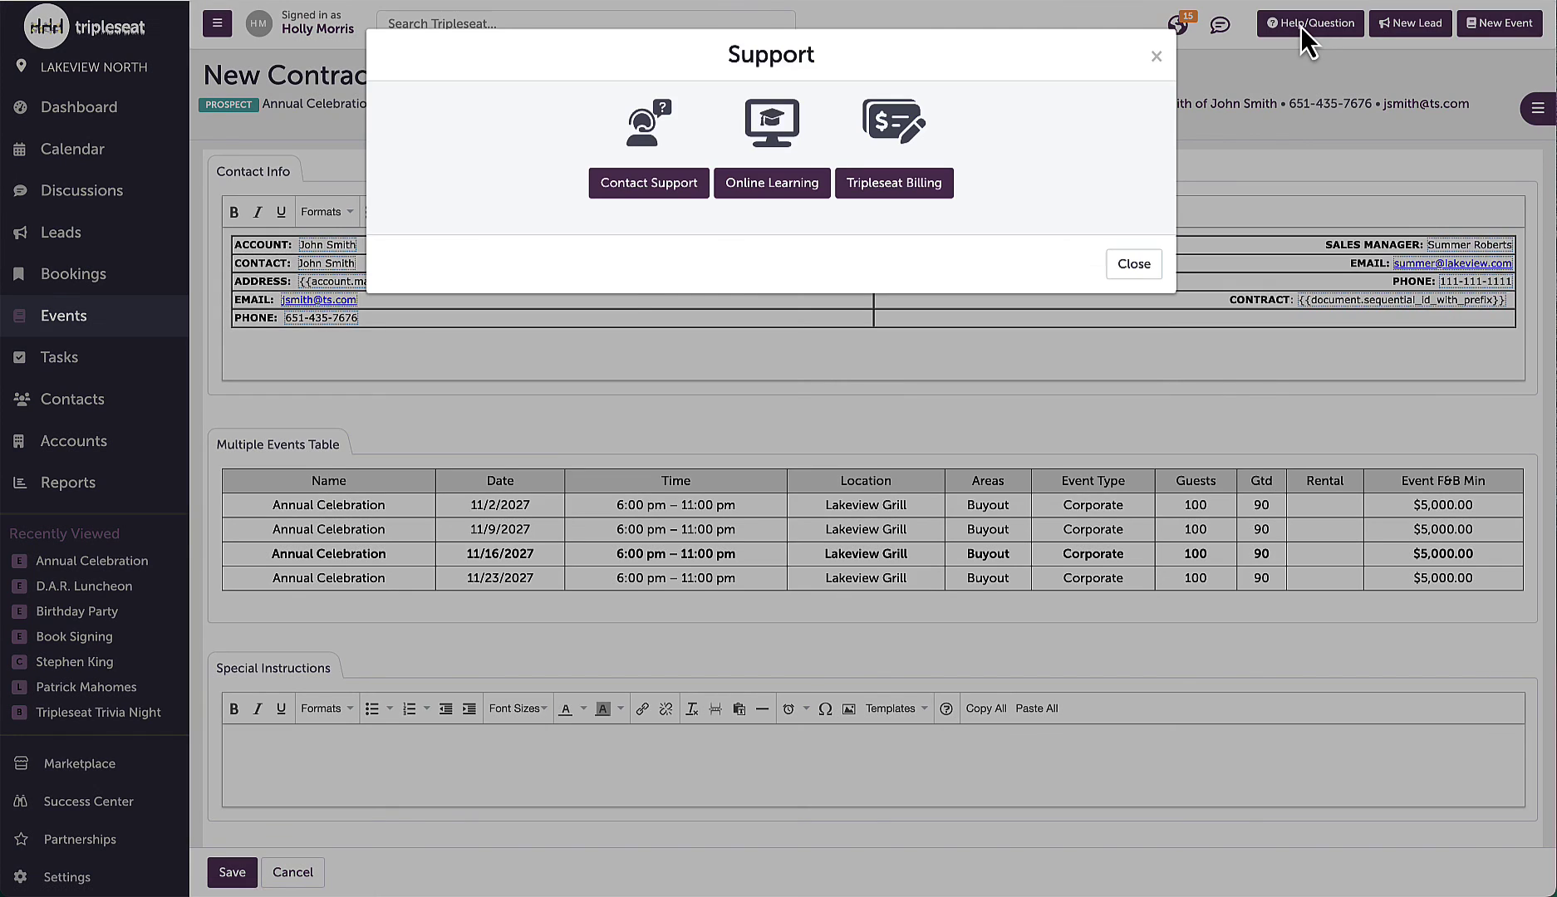